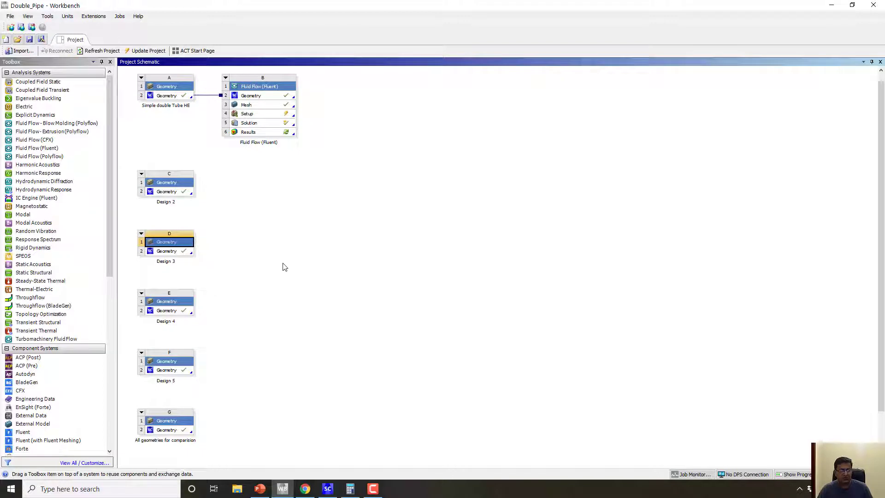
Duplicate the Design 4 geometry system and open the geometry of Copy of Design 4 in SpaceClaim.
scroll(660, 330, "down", 2)
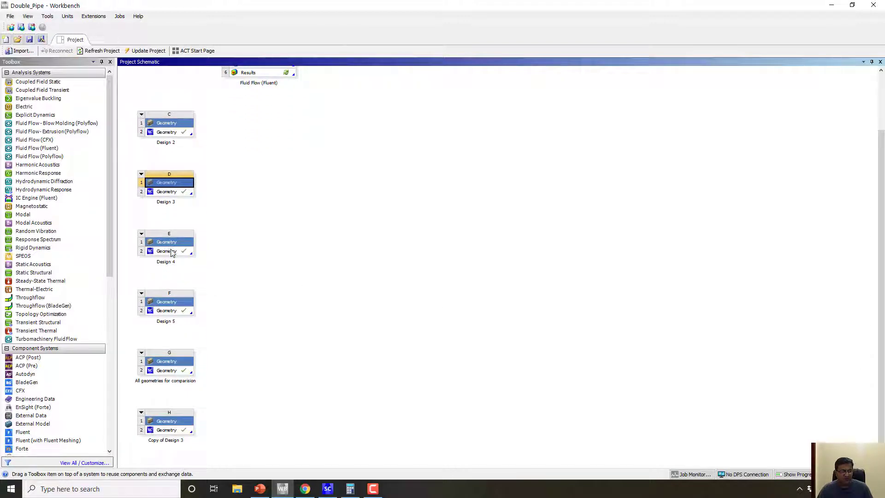
right_click(173, 244)
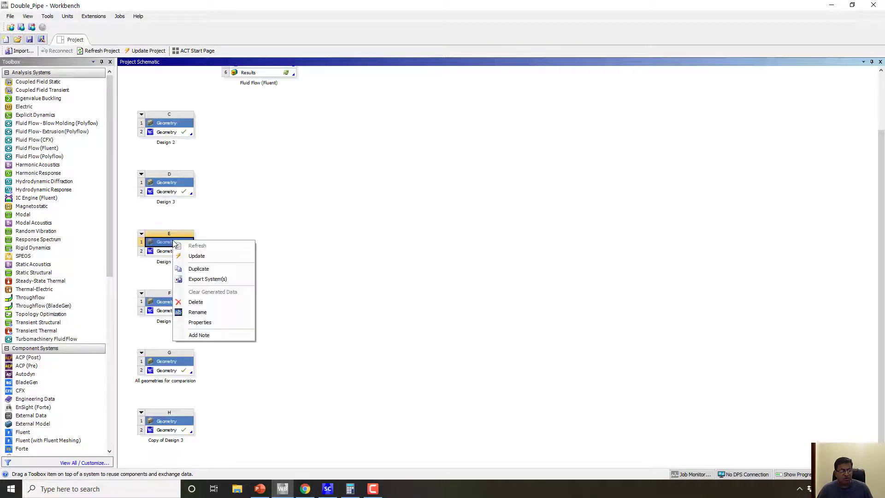
left_click(198, 269)
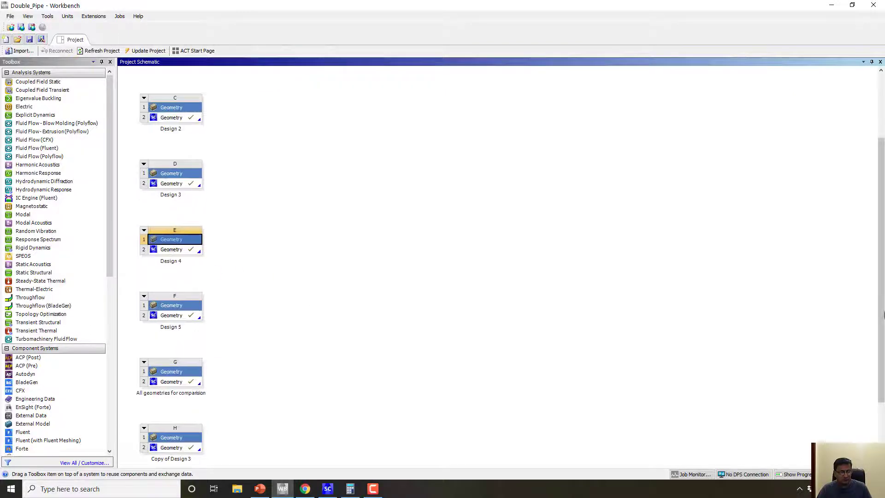
scroll(881, 307, "down", 3)
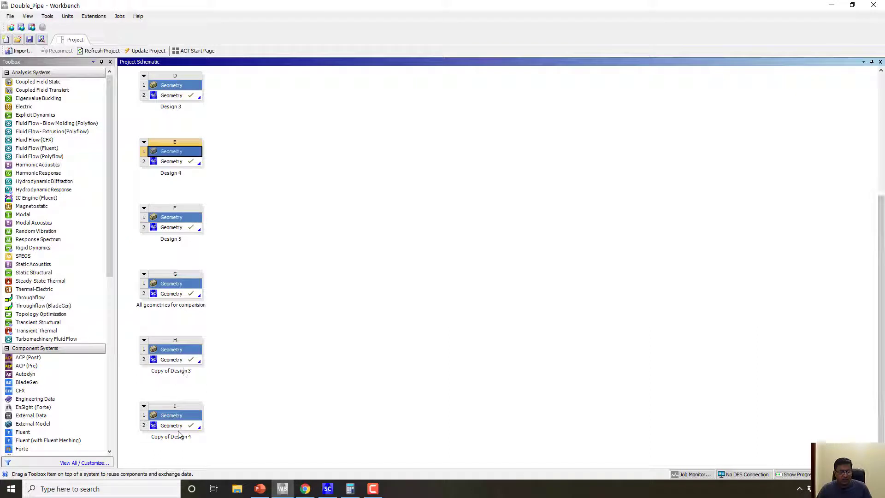
double_click(172, 427)
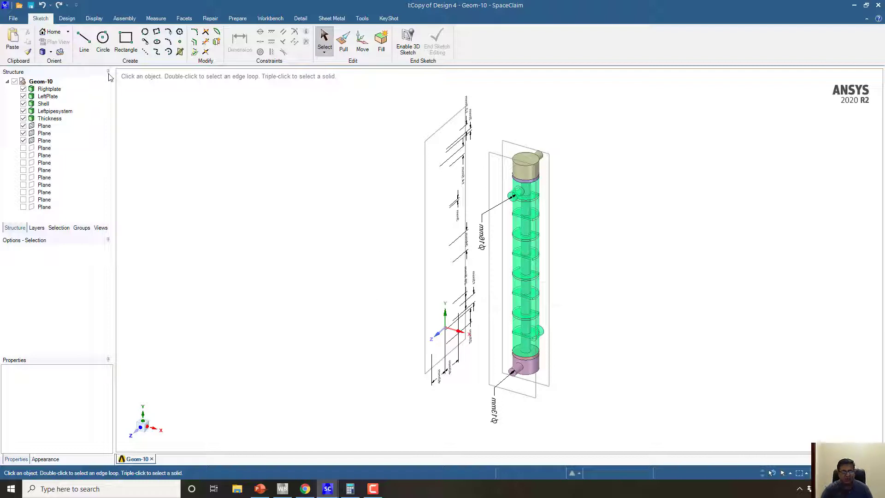
Delete all the planes from the Geom-10 structure, keeping only the solid bodies.
middle_click_drag(258, 202, 282, 177)
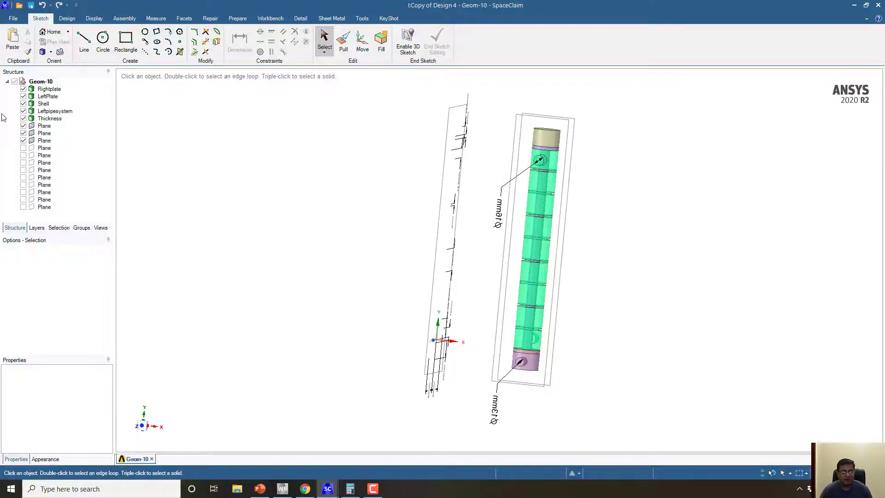
left_click(23, 126)
left_click(23, 133)
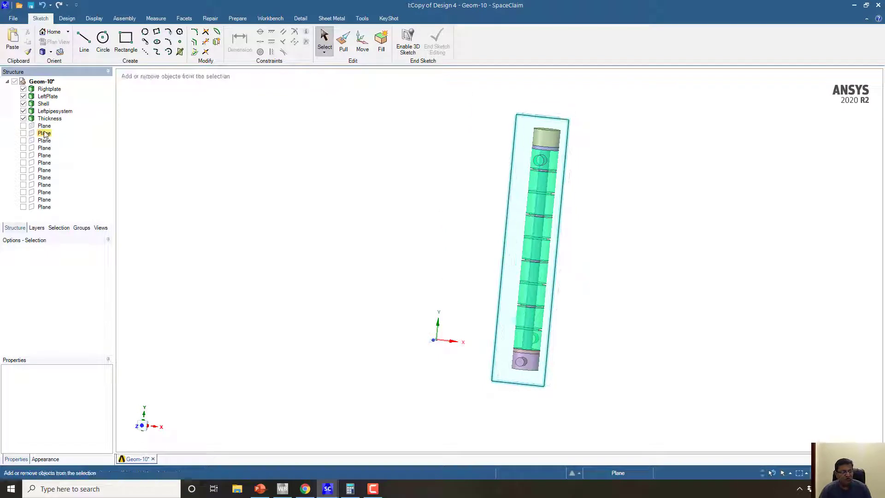
left_click(45, 140, "ctrl")
left_click(45, 133, "ctrl")
left_click(45, 148, "ctrl")
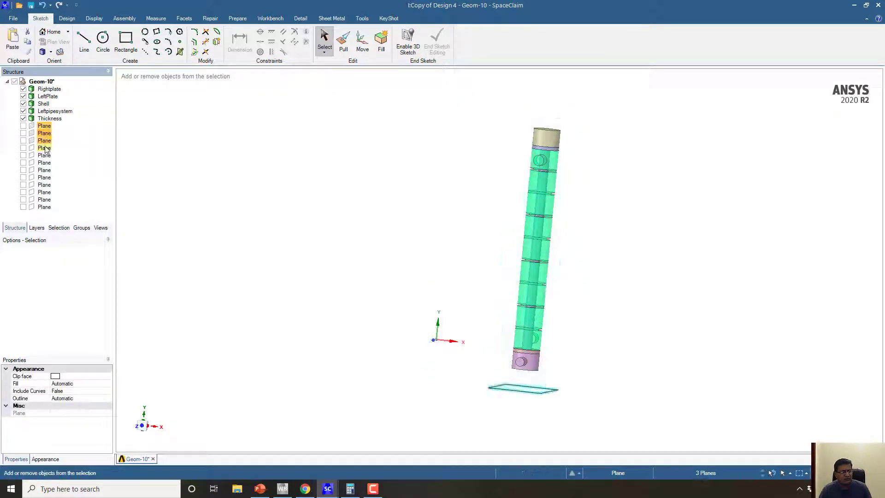
left_click(44, 156, "ctrl")
left_click(45, 163, "ctrl")
left_click(45, 178, "ctrl")
left_click(45, 170, "ctrl")
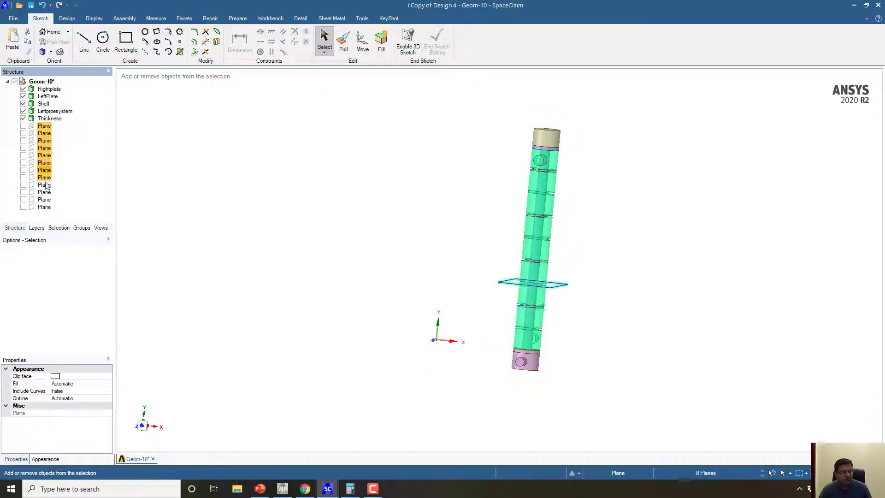
left_click(46, 185, "ctrl")
left_click(46, 192, "ctrl")
left_click(47, 200, "ctrl")
left_click(45, 207, "ctrl")
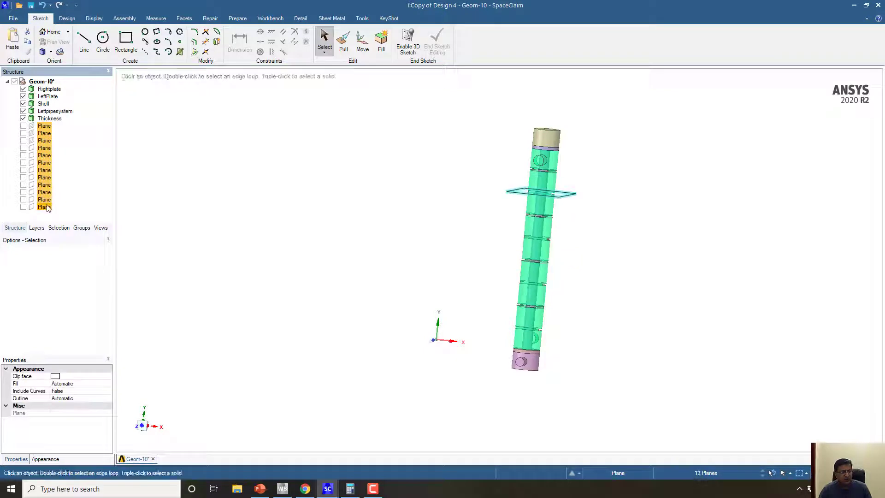
key("Delete")
Examine the heat exchanger's shell, baffles, end sections and nozzles from several angles.
middle_click_drag(323, 198, 335, 156)
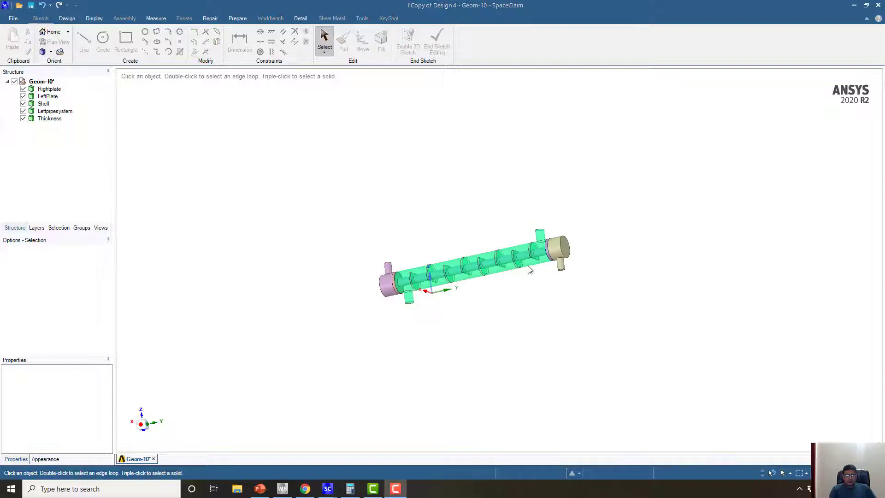
middle_click_drag(529, 269, 493, 287)
scroll(461, 286, "up", 3)
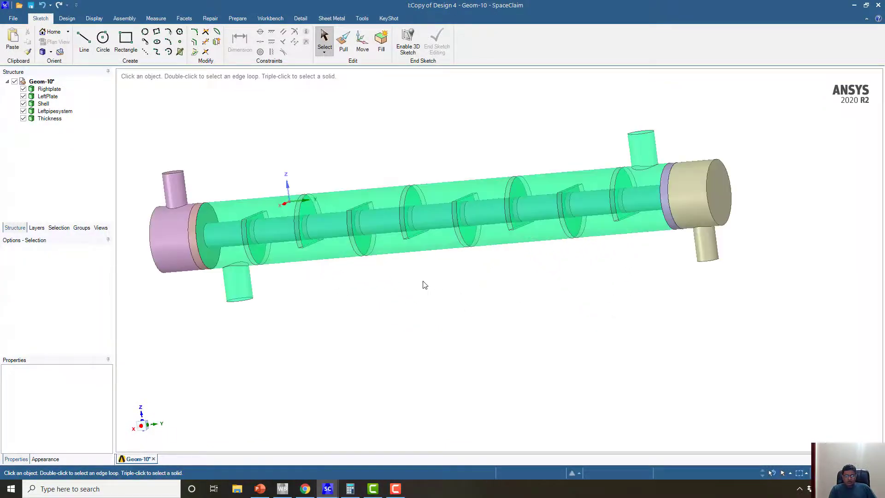
middle_click_drag(422, 283, 449, 295)
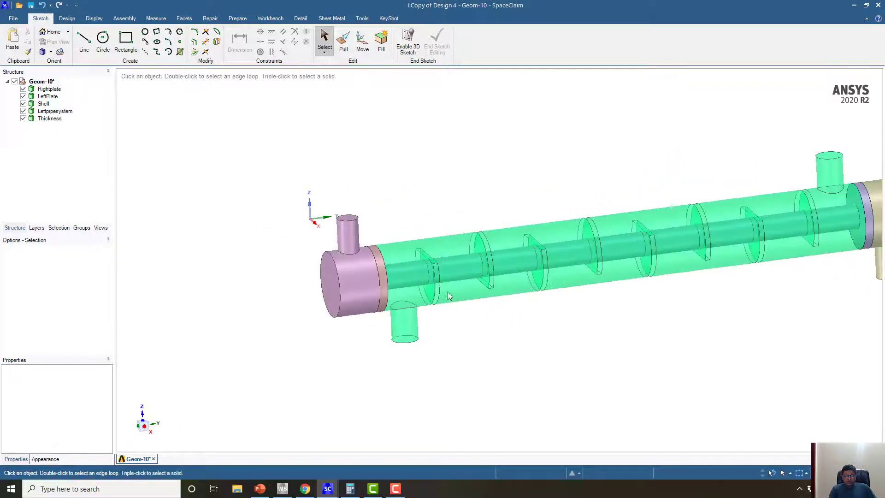
scroll(318, 226, "down", 6)
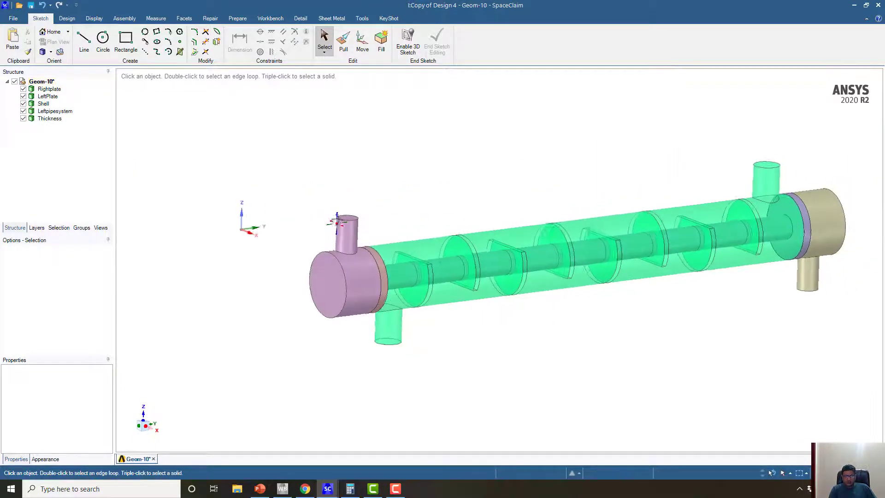
scroll(331, 246, "up", 7)
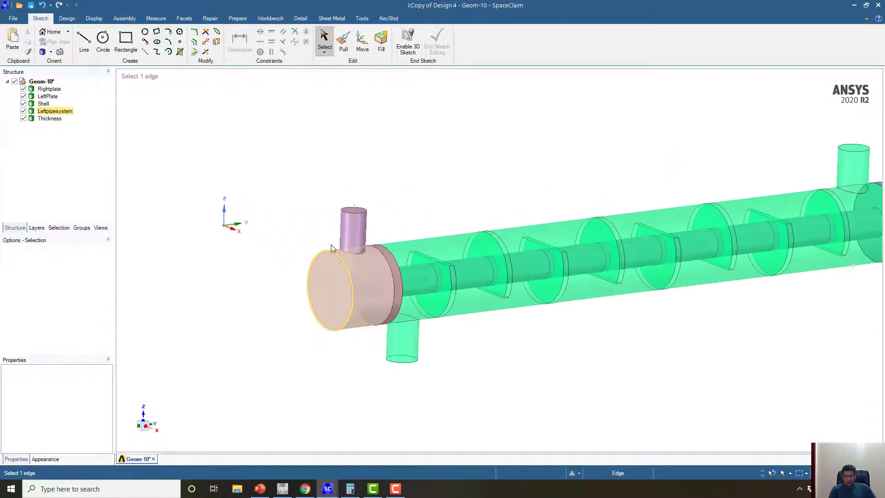
middle_click_drag(331, 247, 306, 263)
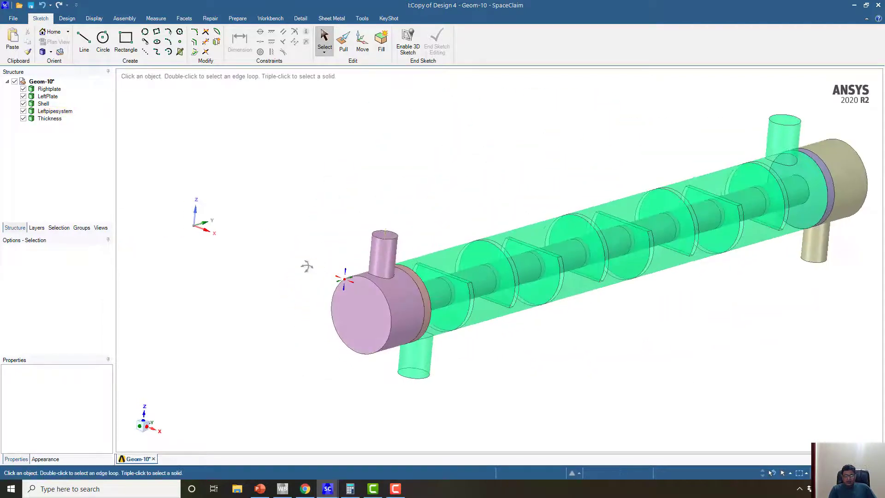
scroll(306, 263, "up", 3)
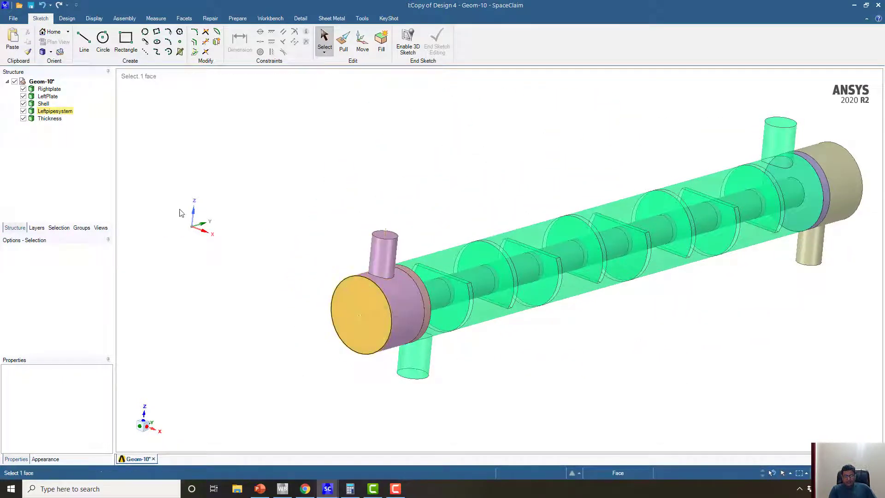
middle_click_drag(334, 260, 303, 277)
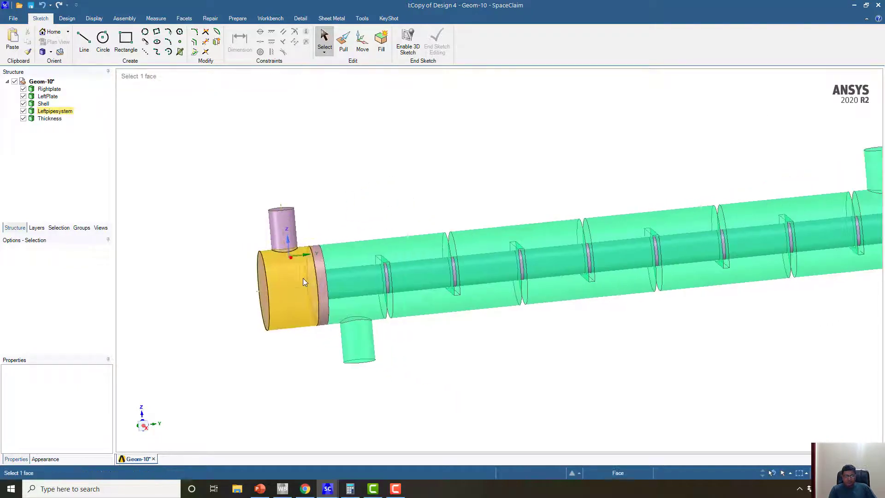
Delete the Rightplate, LeftPlate, Leftpipesystem and Thickness bodies, keeping only the Shell.
left_click(50, 89)
left_click(58, 97, "ctrl")
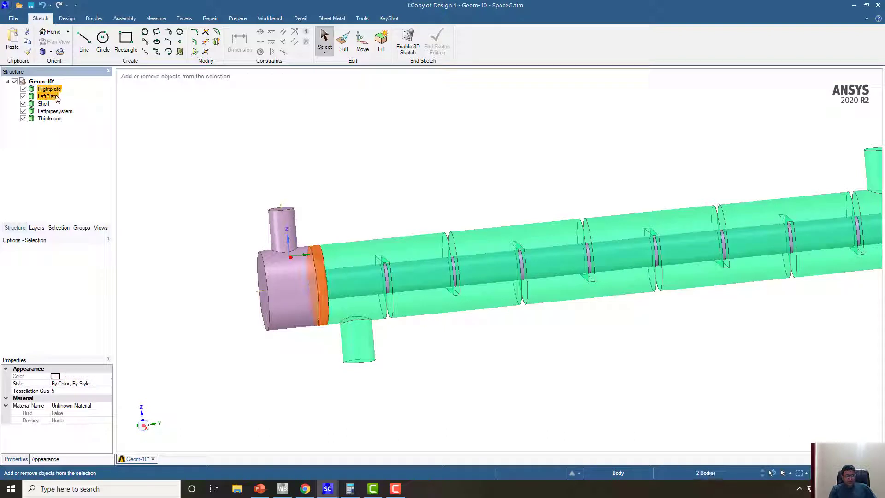
left_click(74, 113, "ctrl")
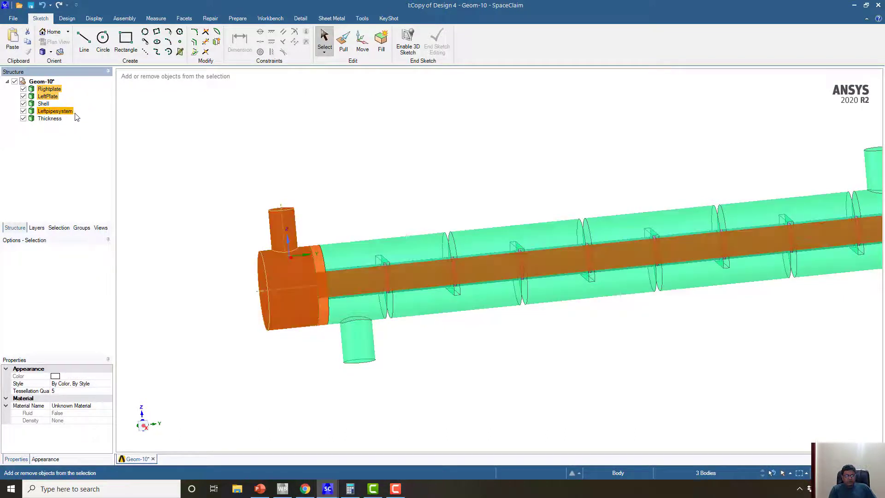
left_click(51, 119, "ctrl")
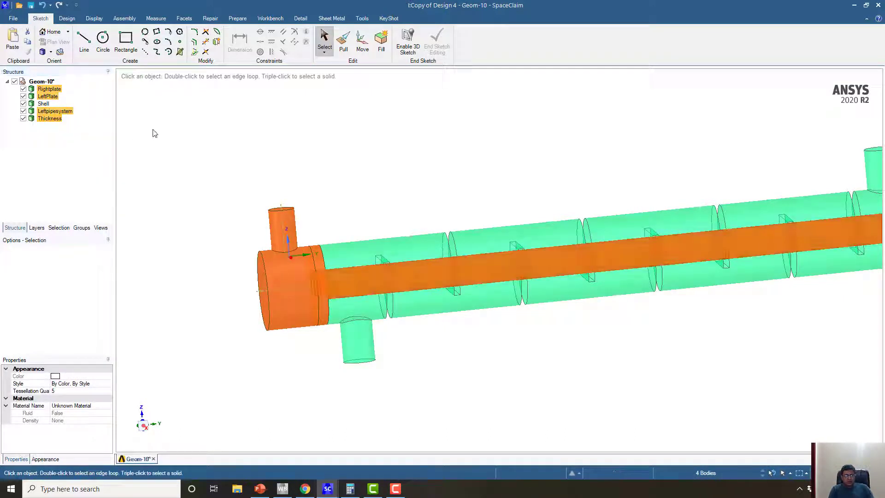
key("Delete")
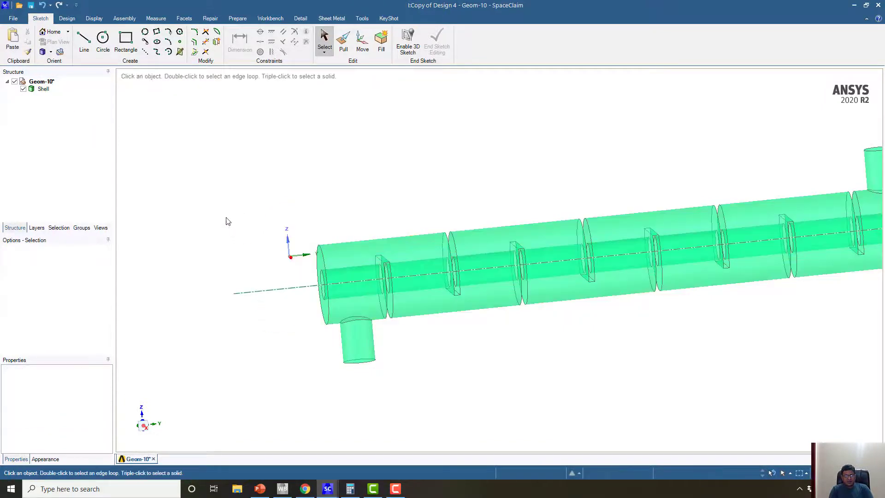
Select the whole Shell body and detach all its faces into separate surfaces.
middle_click_drag(226, 220, 302, 220)
middle_click_drag(379, 221, 249, 219)
scroll(303, 242, "down", 5)
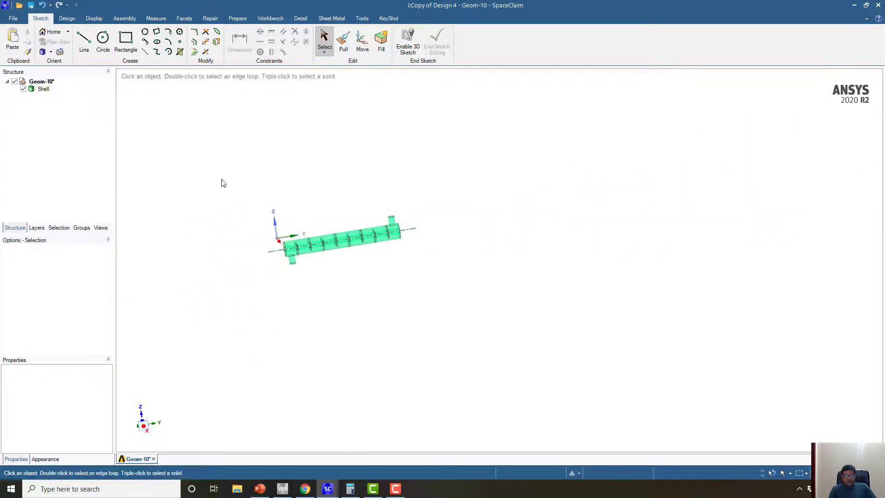
left_click_drag(205, 161, 492, 330)
right_click(340, 244)
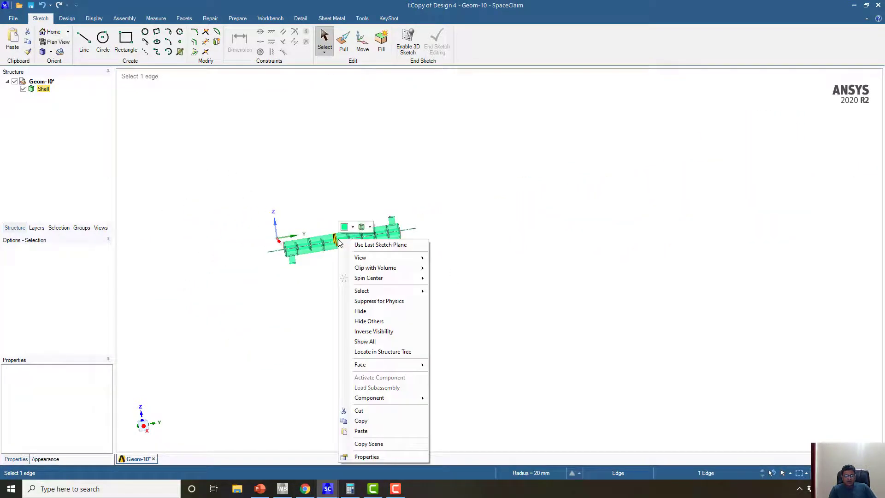
left_click(376, 165)
left_click_drag(424, 170, 215, 292)
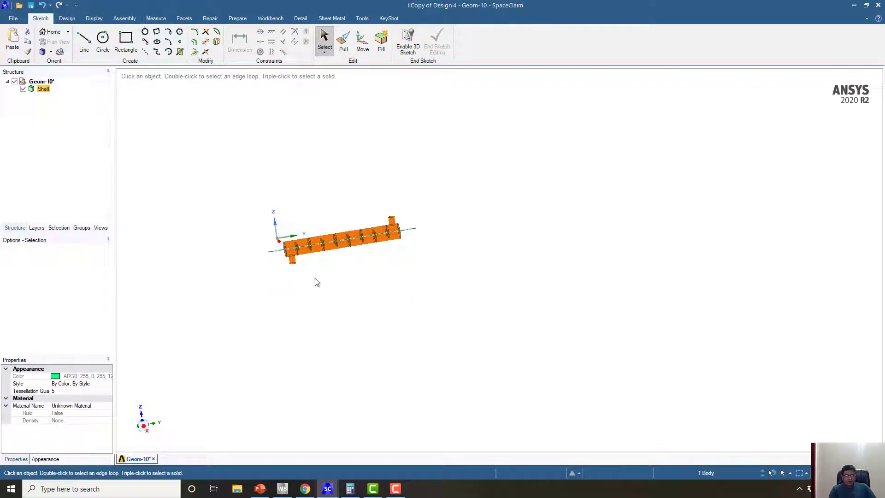
right_click(324, 239)
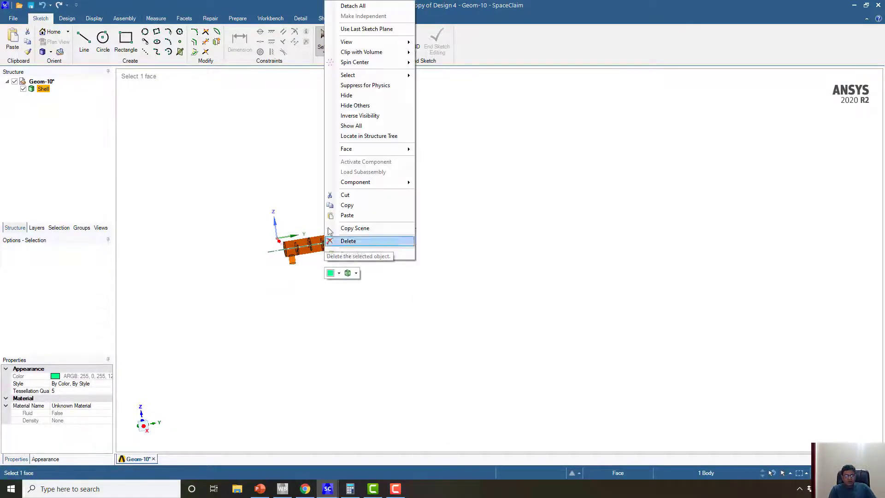
left_click(359, 7)
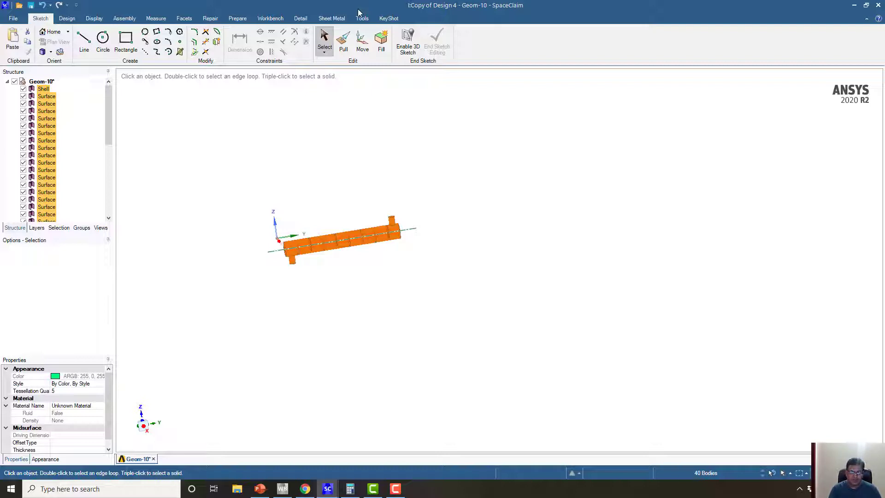
left_click(256, 162)
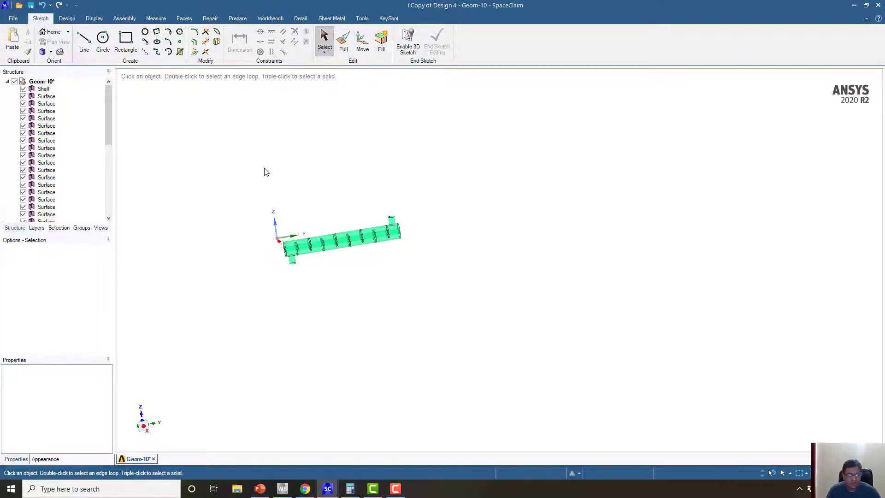
Delete the cylindrical surfaces of both nozzles and the outer cylindrical wall of the shell.
scroll(278, 218, "up", 3)
middle_click_drag(324, 237, 345, 148, "shift")
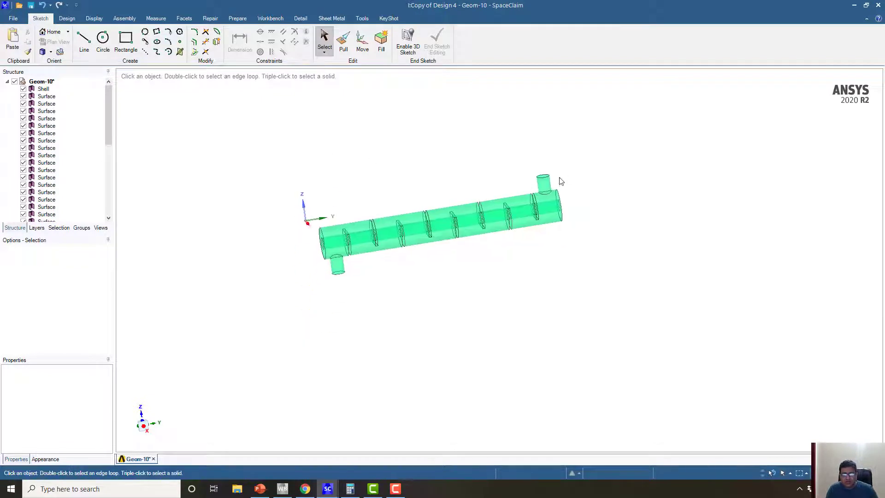
left_click(545, 184)
key("Delete")
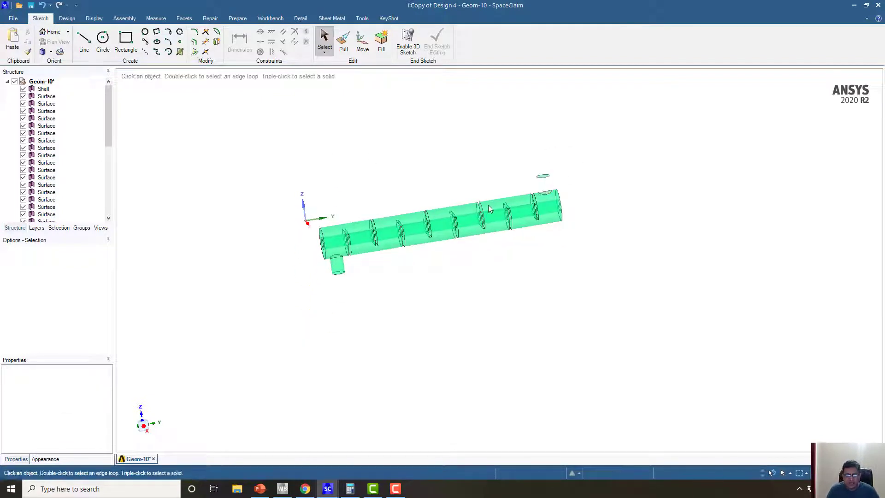
left_click(547, 217)
key("Delete")
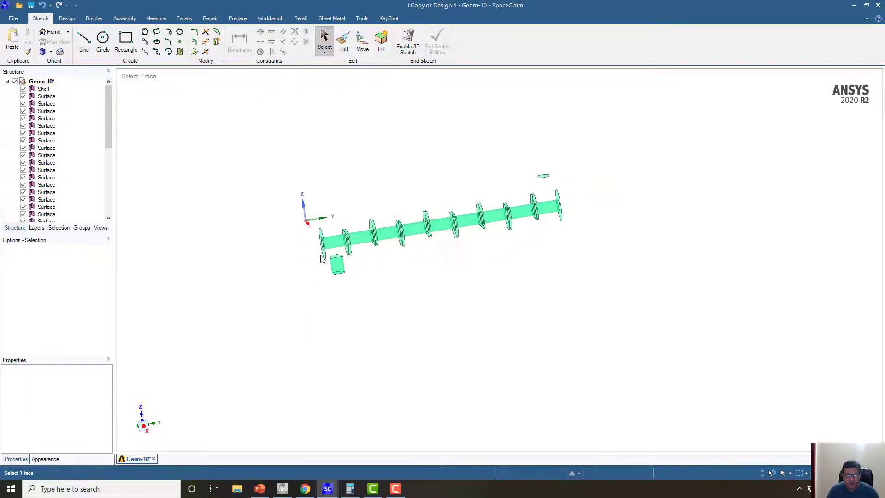
left_click(340, 269)
key("Delete")
Delete the shell end face near the lower nozzle, the first two inner tube segments beside it and the lower nozzle's end cap.
scroll(341, 266, "up", 5)
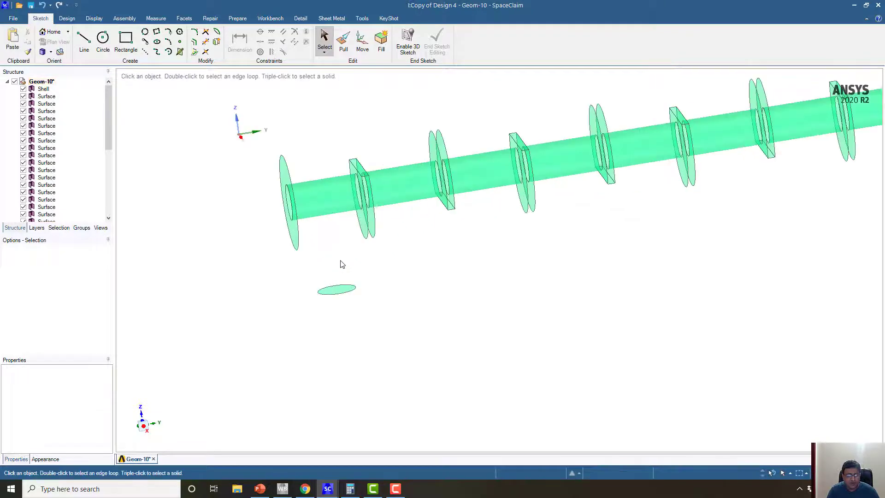
left_click(298, 235)
key("Delete")
left_click(334, 200)
key("Delete")
left_click(398, 189)
key("Delete")
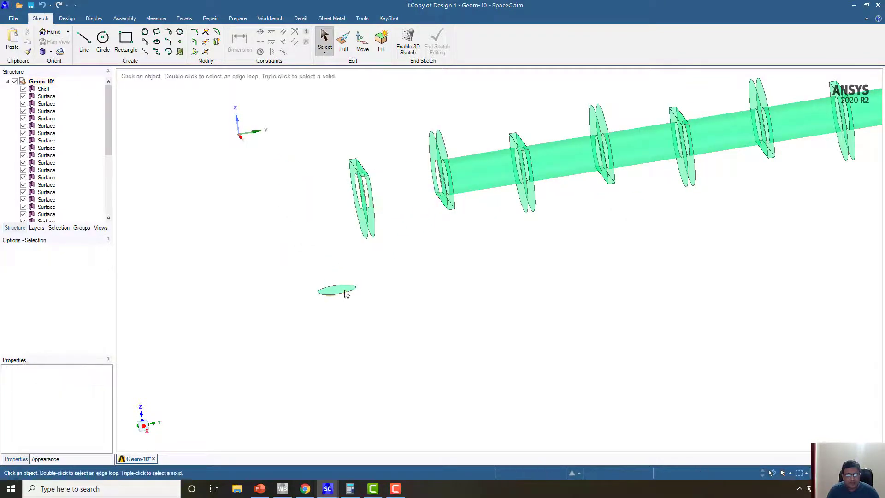
left_click(336, 289)
key("Delete")
Delete the inner tube segments between the baffles, working from the lower nozzle end along the row.
left_click(488, 168)
key("Delete")
left_click(540, 169)
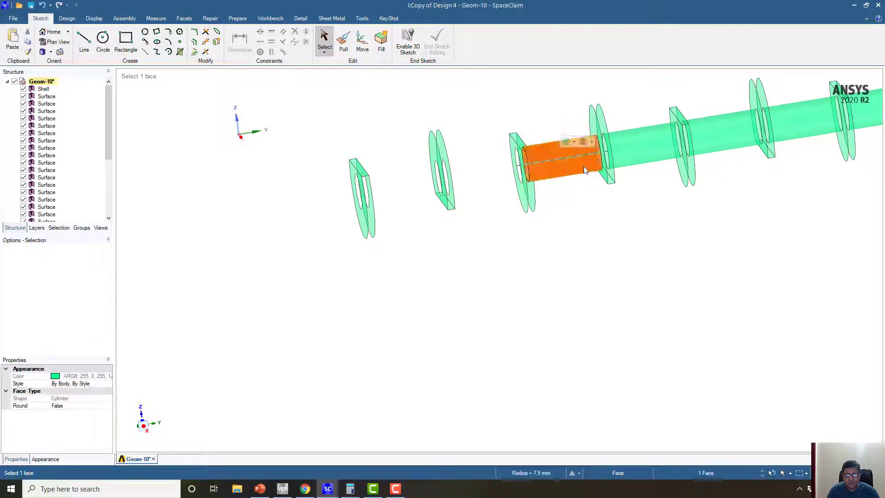
key("Delete")
left_click(636, 153)
key("Delete")
left_click(719, 132)
key("Delete")
left_click(797, 126)
key("Delete")
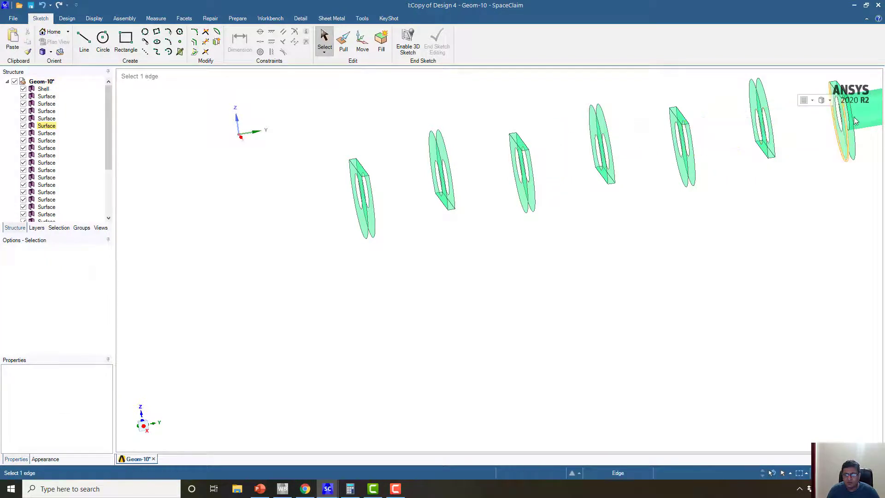
left_click(855, 116)
key("Delete")
Delete the last inner tube segment, the shell end face beside it and the upper nozzle's end cap.
scroll(733, 199, "down", 4)
left_click(848, 145)
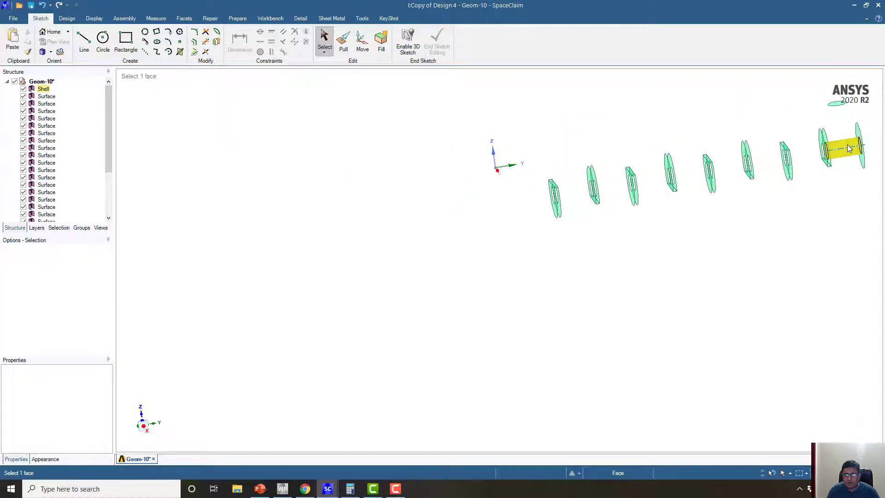
key("Delete")
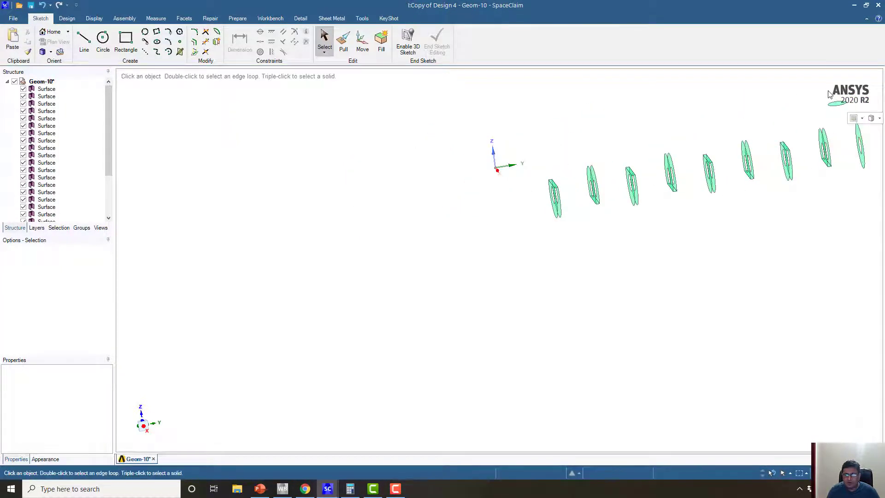
left_click(856, 138)
key("Delete")
middle_click_drag(855, 139, 823, 153)
scroll(691, 194, "up", 5)
mouse_move(683, 197)
middle_mouse_down()
mouse_move(450, 197)
mouse_move(294, 229)
mouse_move(306, 219)
middle_mouse_up()
left_click(269, 241)
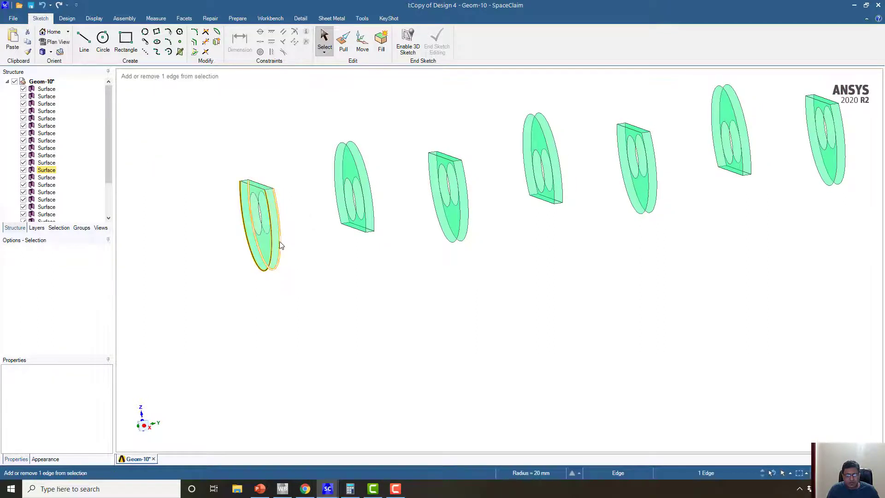
left_click(278, 244, "ctrl")
left_click(372, 221, "ctrl")
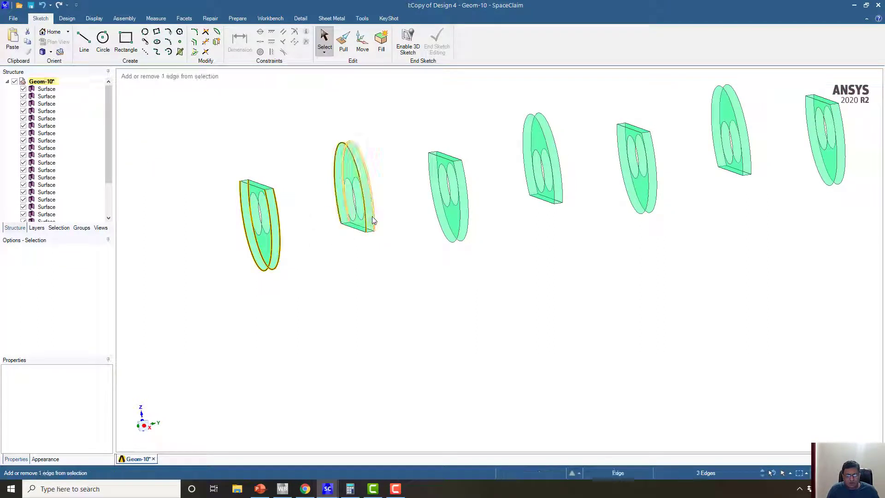
left_click(374, 221, "ctrl")
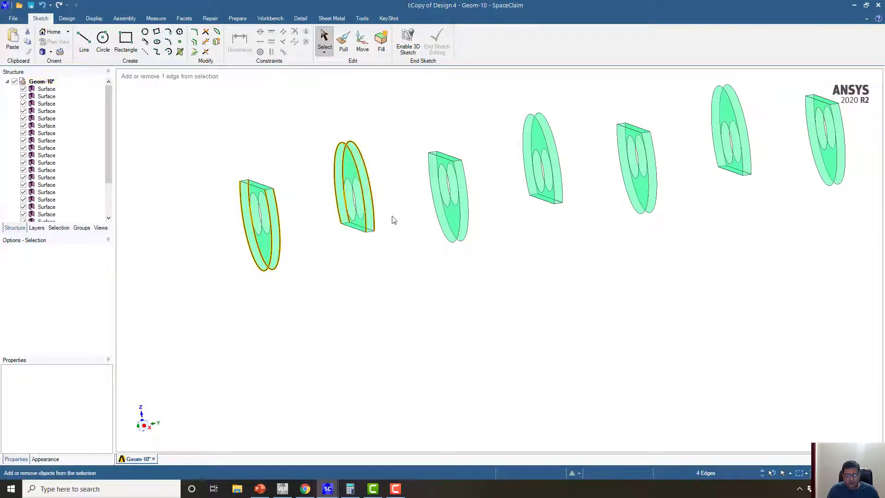
left_click(462, 223, "ctrl")
left_click(471, 223, "ctrl")
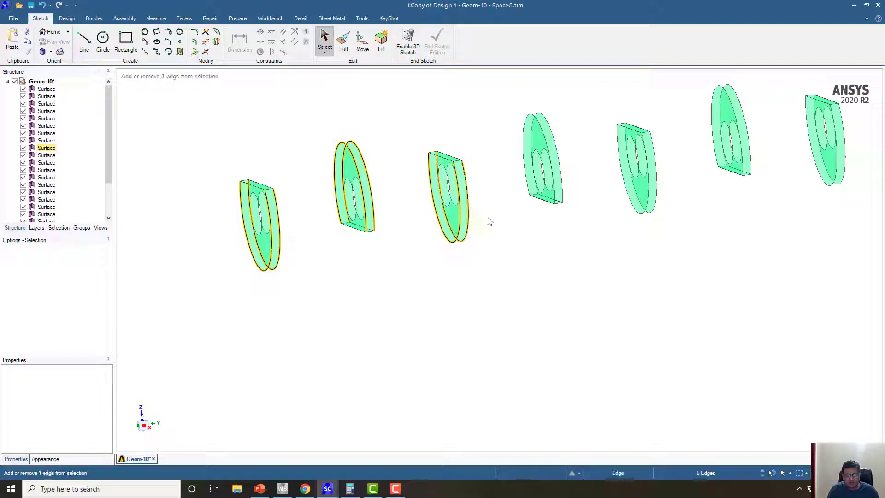
left_click(565, 189, "ctrl")
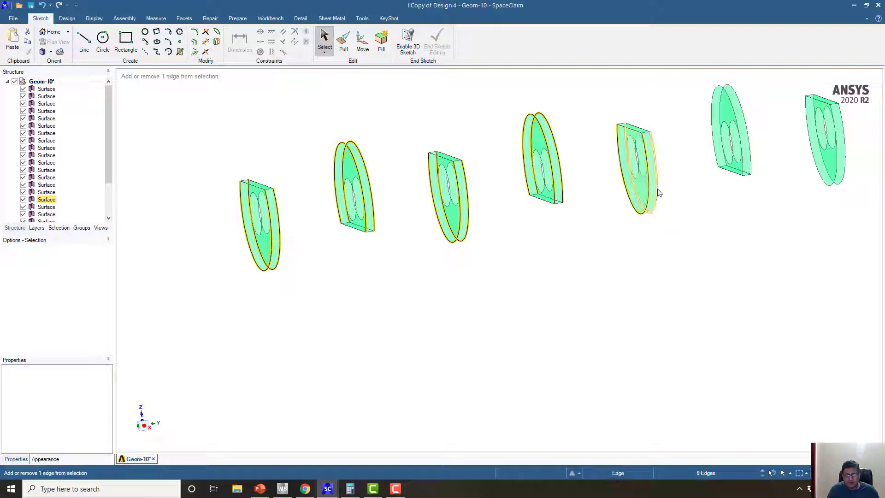
left_click(659, 193, "ctrl")
left_click(659, 191, "ctrl")
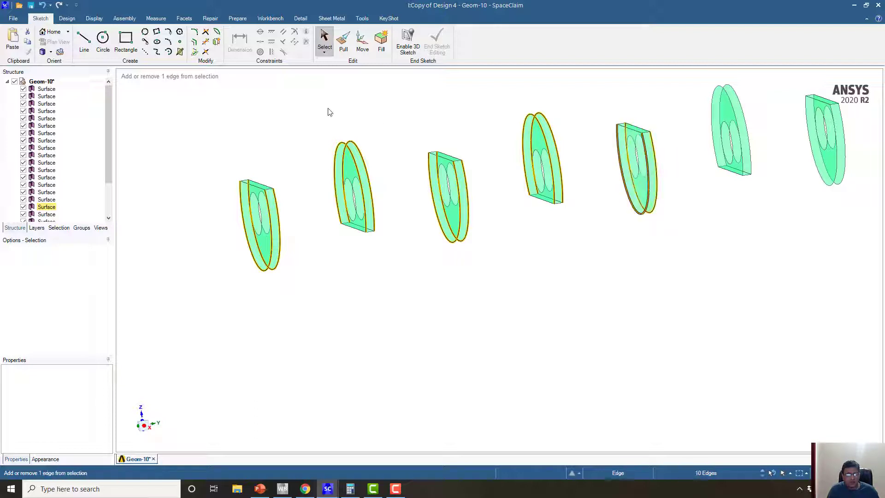
left_click(202, 115)
Stitch the coincident edges of all the baffle surfaces so each baffle becomes one connected surface body.
left_click(211, 18)
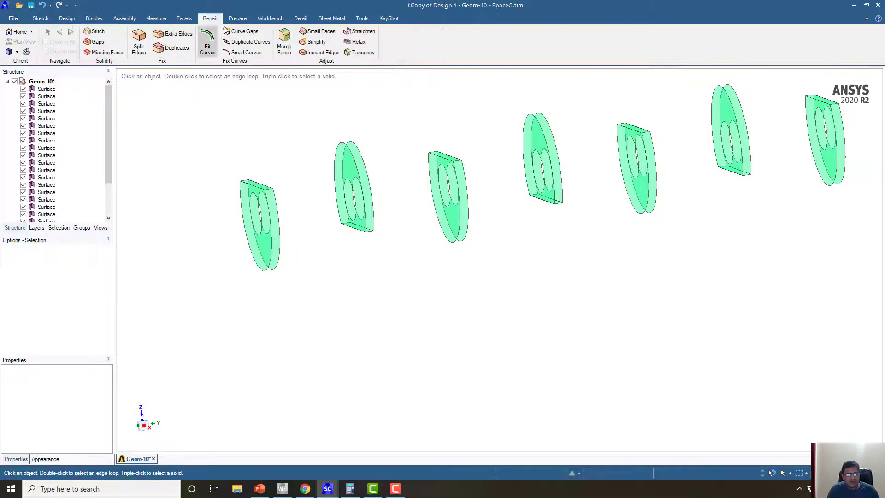
left_click(96, 31)
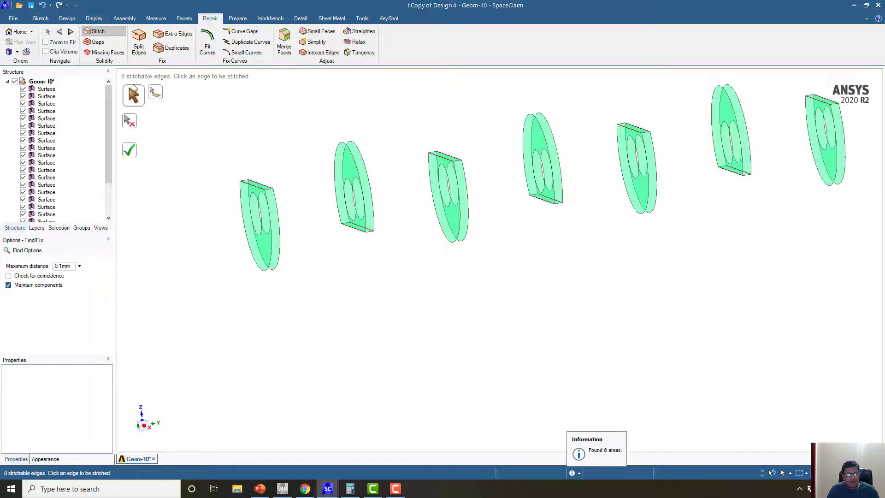
left_click(253, 189)
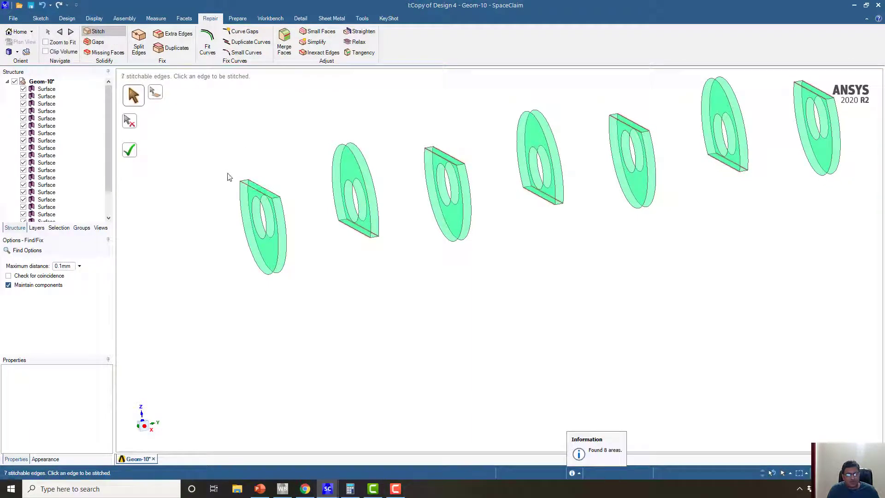
middle_click_drag(230, 178, 194, 156)
left_click(136, 156)
Check the baffles for gaps, patch the missing faces across their circular holes and try patching the first baffle's open rim.
left_click(95, 42)
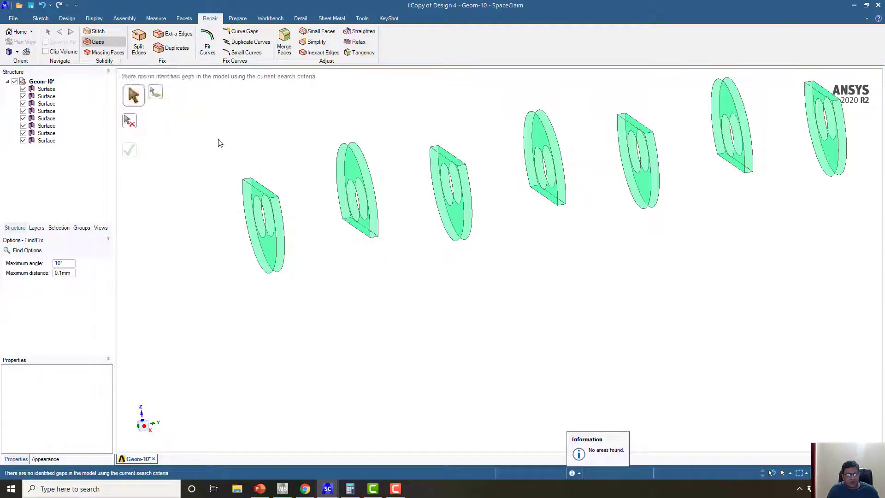
left_click(104, 52)
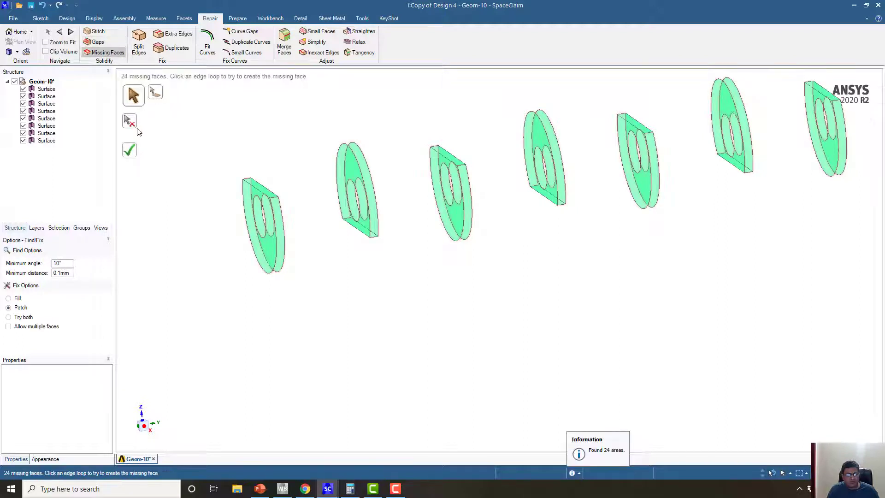
left_click(133, 155)
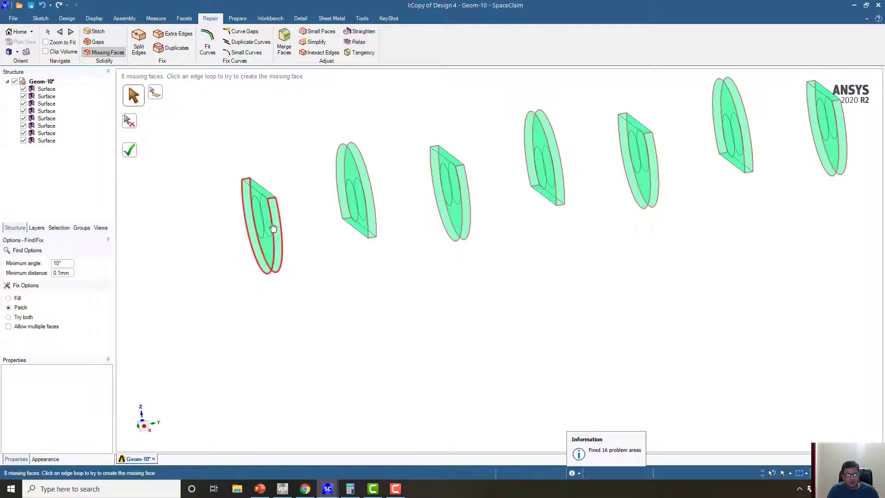
left_click(270, 194)
mouse_move(237, 150)
middle_mouse_down()
mouse_move(257, 182)
mouse_move(249, 152)
mouse_move(212, 163)
mouse_move(221, 148)
mouse_move(291, 144)
mouse_move(207, 144)
mouse_move(217, 156)
mouse_move(230, 152)
middle_mouse_up()
Blend between the two curved rim edges of the first baffle to close it into a solid.
left_click(69, 19)
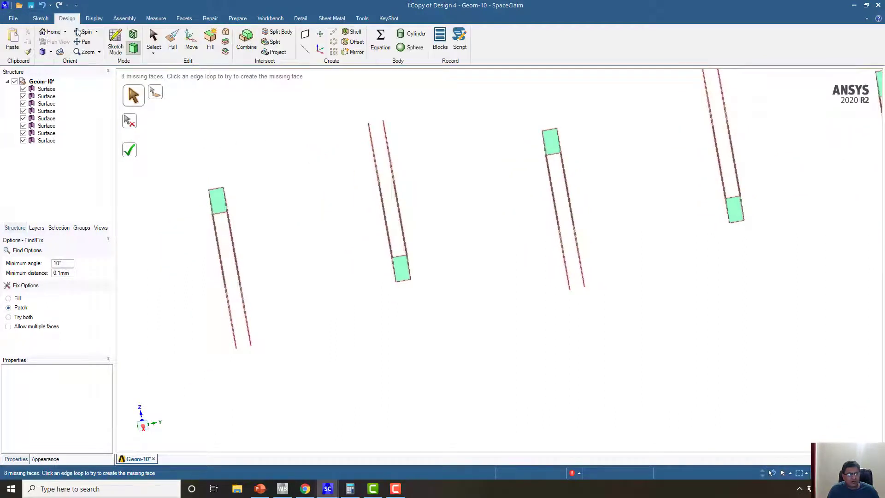
left_click(210, 40)
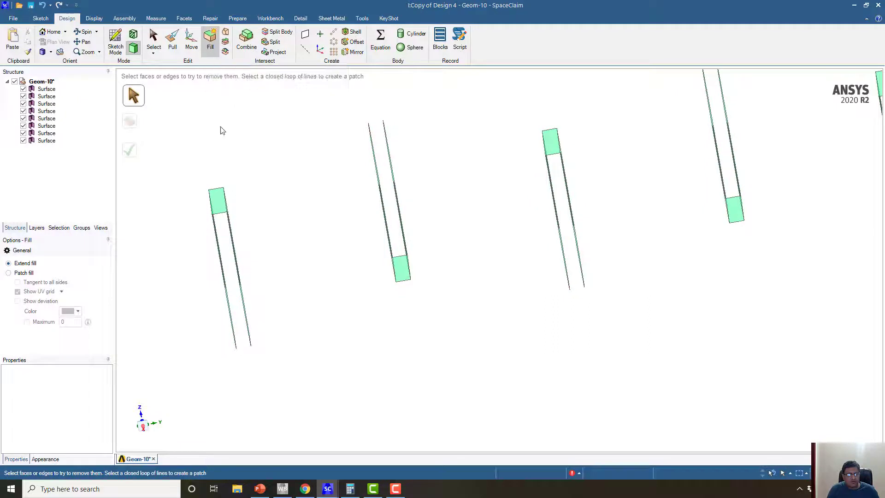
left_click(225, 33)
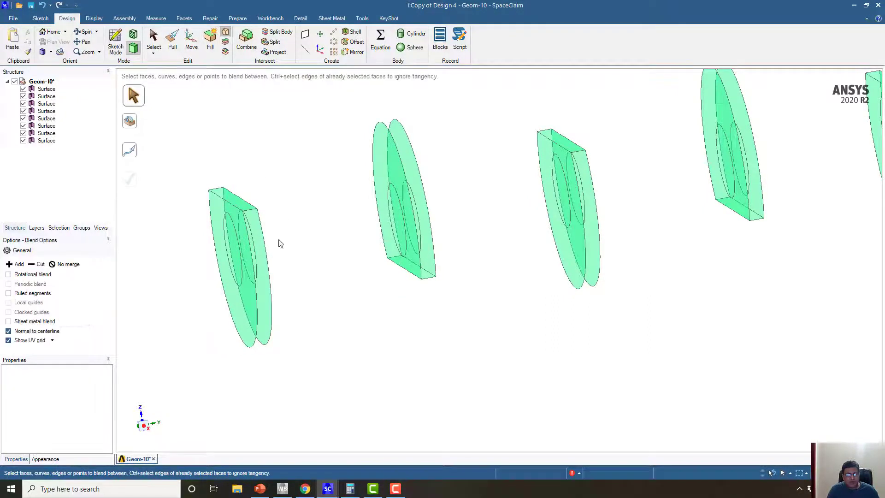
left_click(254, 281)
left_click(271, 281)
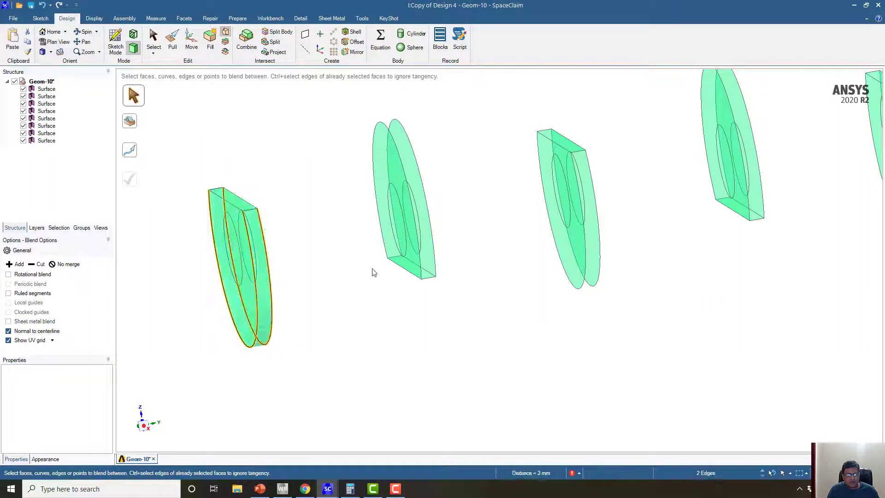
left_click(434, 254)
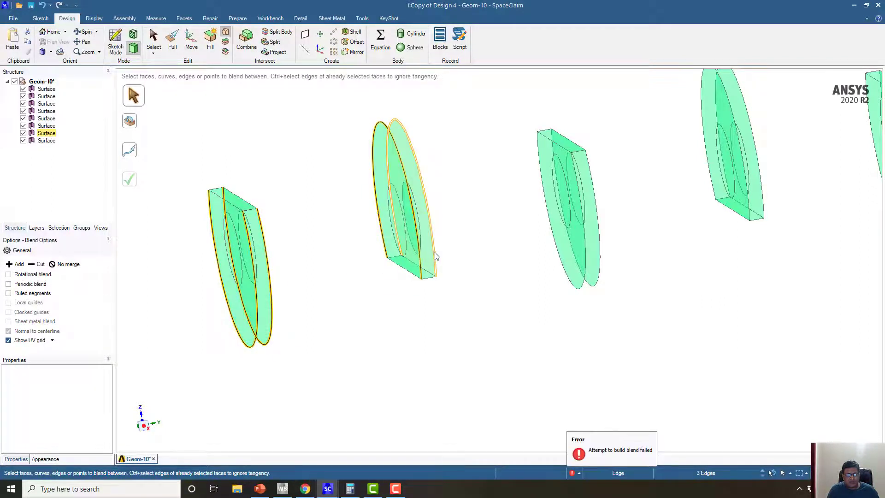
left_click(434, 255, "ctrl")
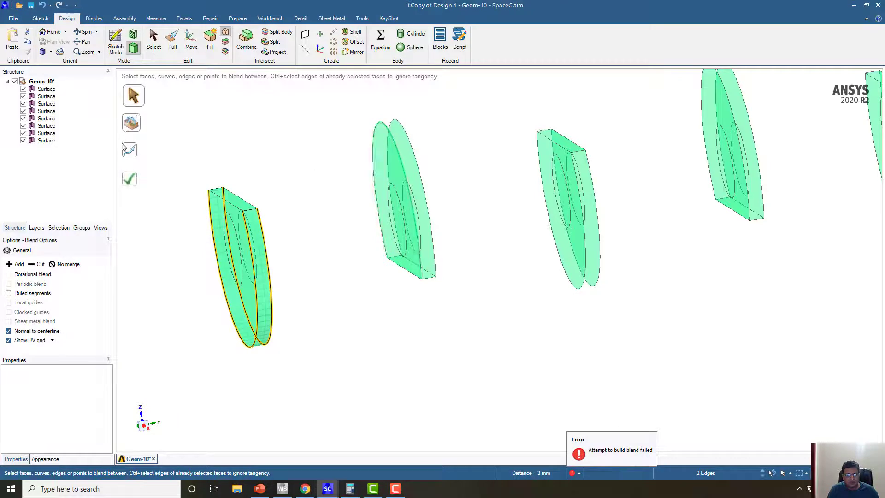
left_click(131, 181)
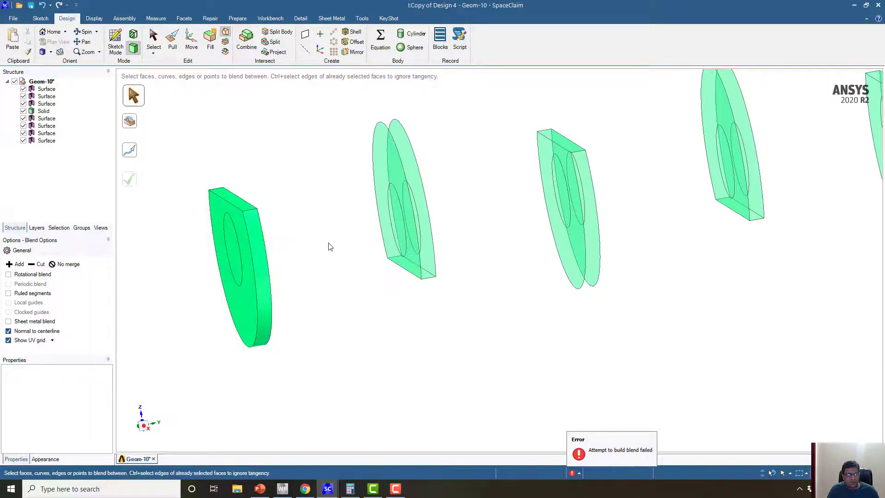
Close the second and third baffles into solids by blending between each one's two curved rim edges.
mouse_move(251, 172)
middle_mouse_down()
mouse_move(263, 166)
mouse_move(250, 172)
middle_mouse_up()
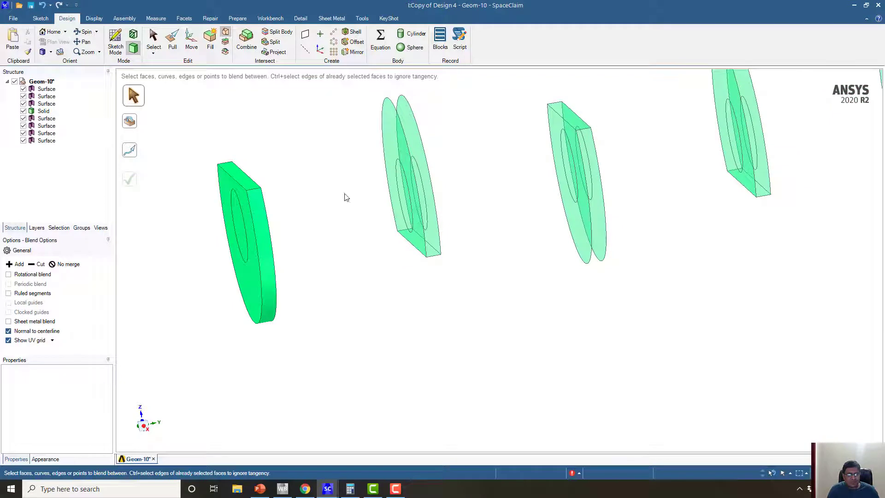
left_click(422, 229)
left_click(439, 232)
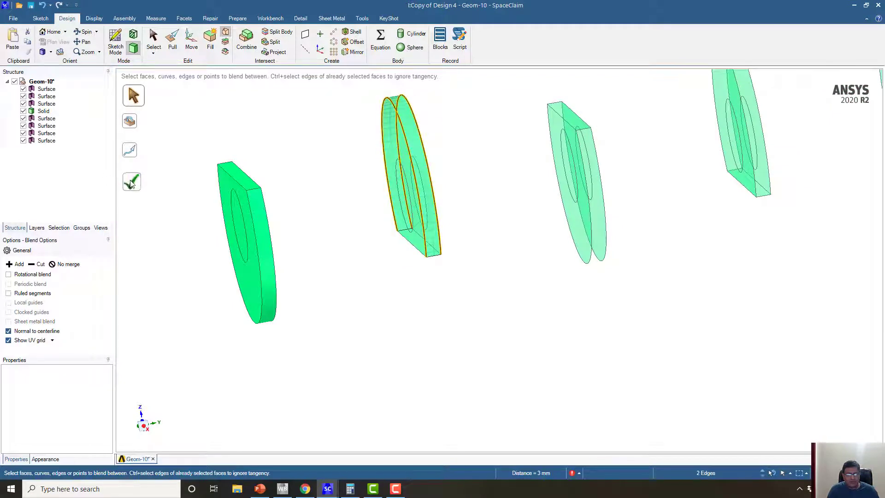
left_click(132, 184)
left_click(609, 235)
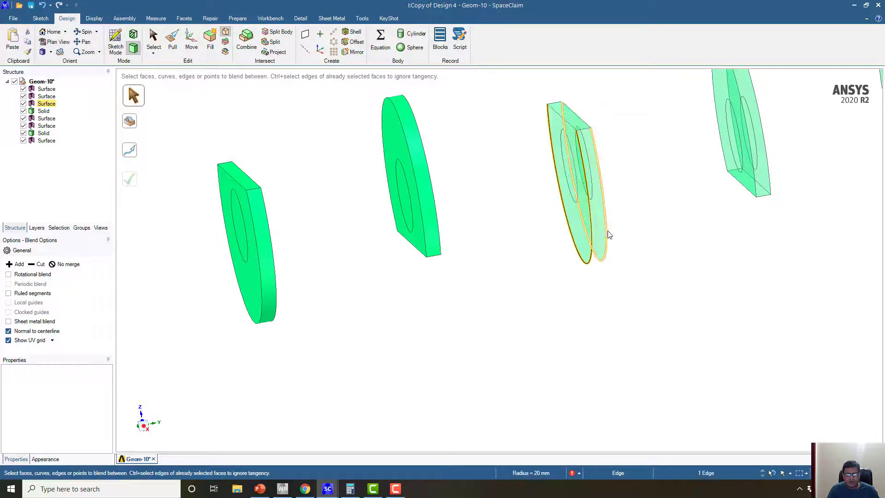
left_click(609, 235, "ctrl")
left_click(133, 182)
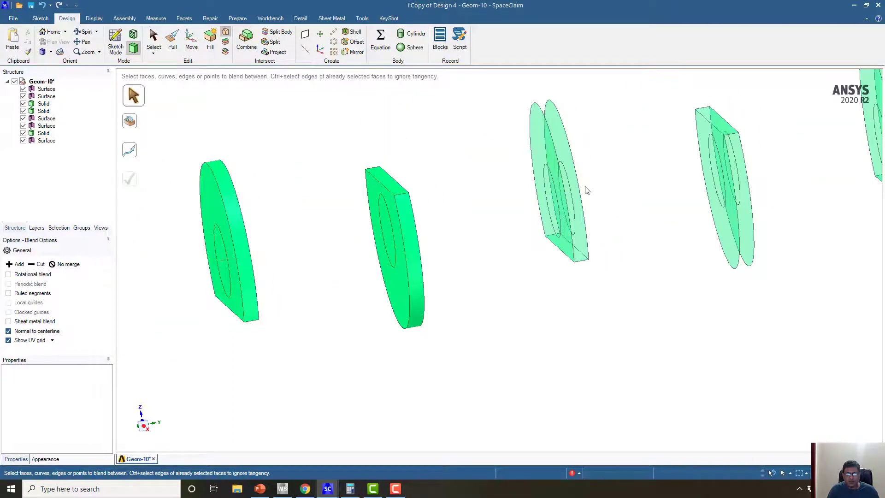
Close the fourth and fifth baffles into solids by blending between each one's paired curved rim edges.
left_click(564, 158)
left_click(569, 148, "ctrl")
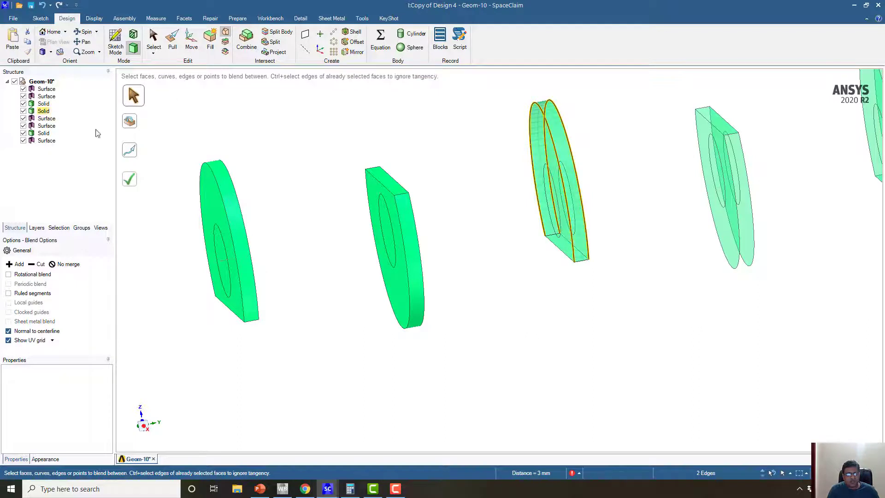
left_click(131, 184)
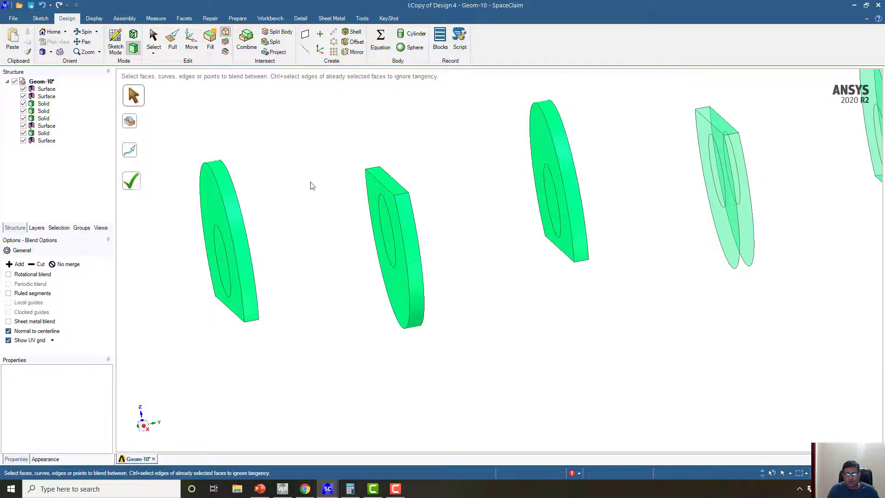
left_click(750, 238)
left_click(754, 237, "ctrl")
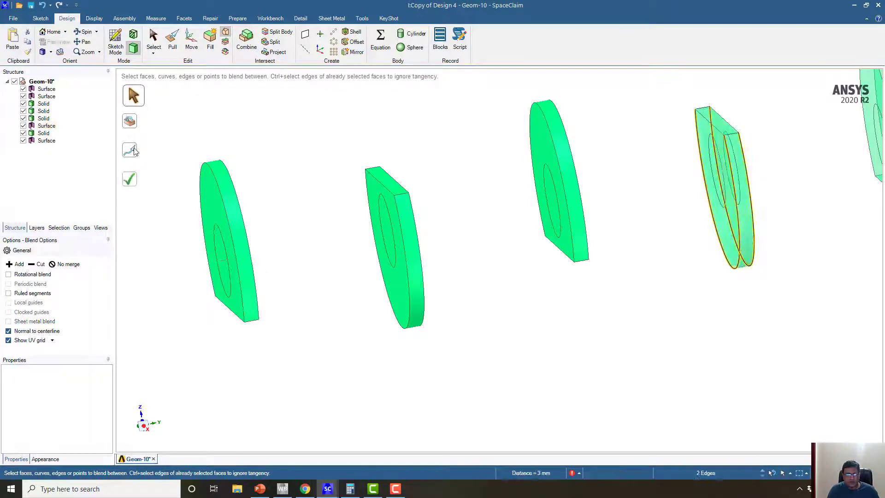
left_click(129, 179)
Blend the curved rim edge pairs of the sixth and seventh baffles to turn both into solids.
middle_click_drag(675, 222, 283, 235, "shift")
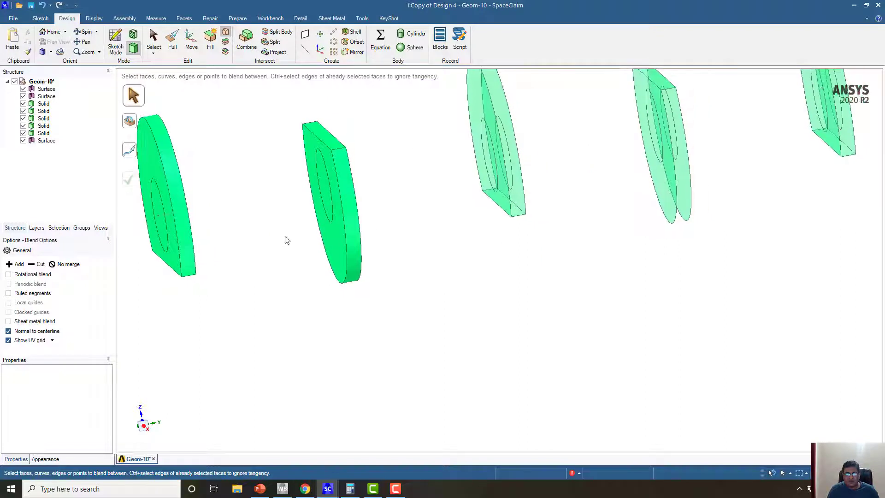
left_click(510, 198)
left_click(523, 198, "ctrl")
left_click(128, 180)
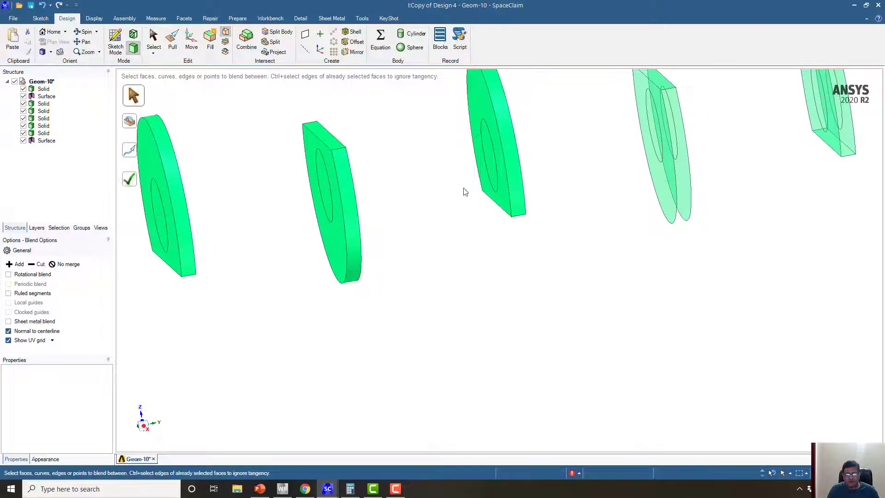
left_click(657, 190)
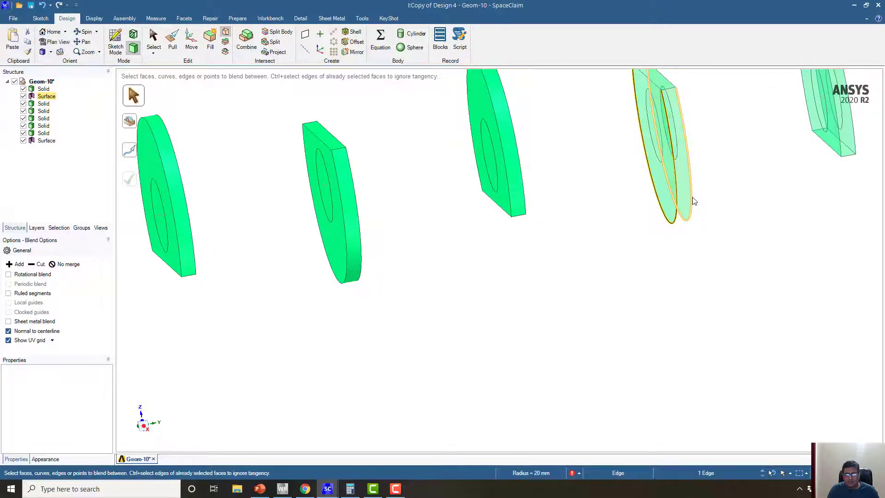
left_click(692, 200, "ctrl")
left_click(130, 180)
Blend between the two curved rim edges of the eighth, last baffle to make it a solid.
middle_click_drag(770, 177, 468, 343, "shift")
left_click(523, 209)
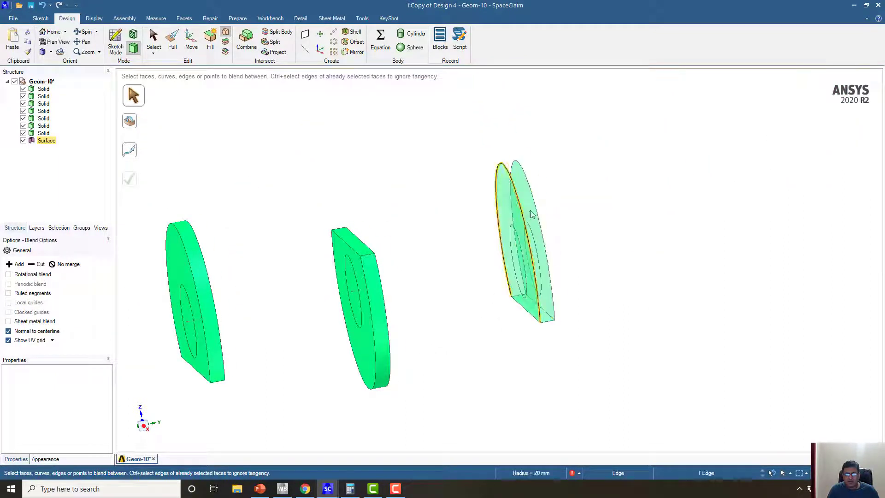
left_click(534, 212, "ctrl")
left_click(130, 179)
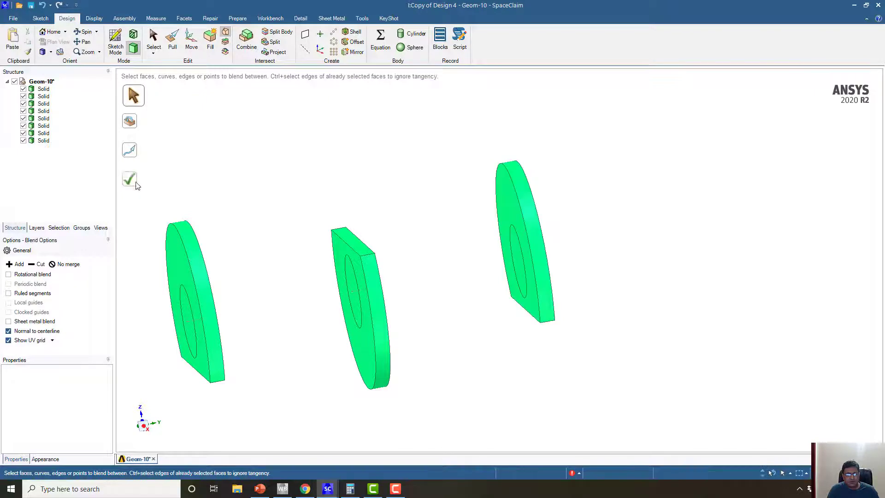
Remove the circular imprint faces from one side of the first three baffles with Fill.
scroll(204, 196, "up", 5)
scroll(210, 203, "down", 10)
middle_click_drag(224, 203, 498, 159, "shift")
middle_click_drag(354, 203, 423, 228)
scroll(401, 216, "up", 5)
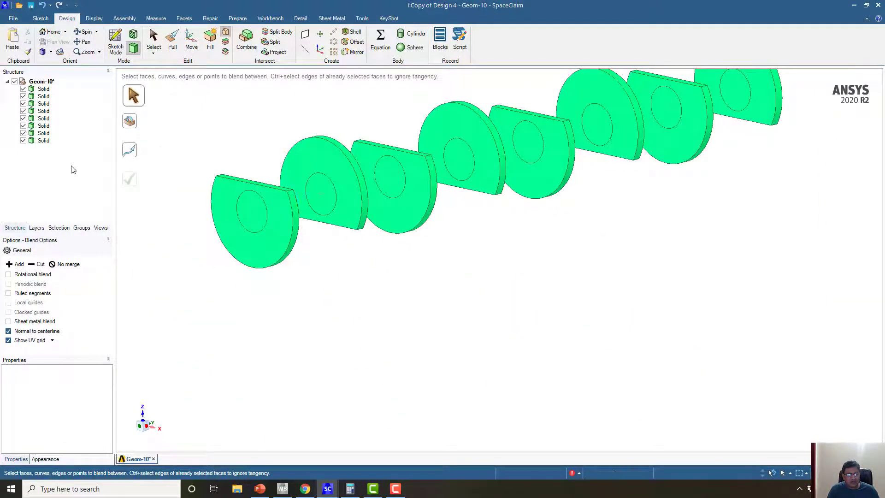
left_click(252, 206)
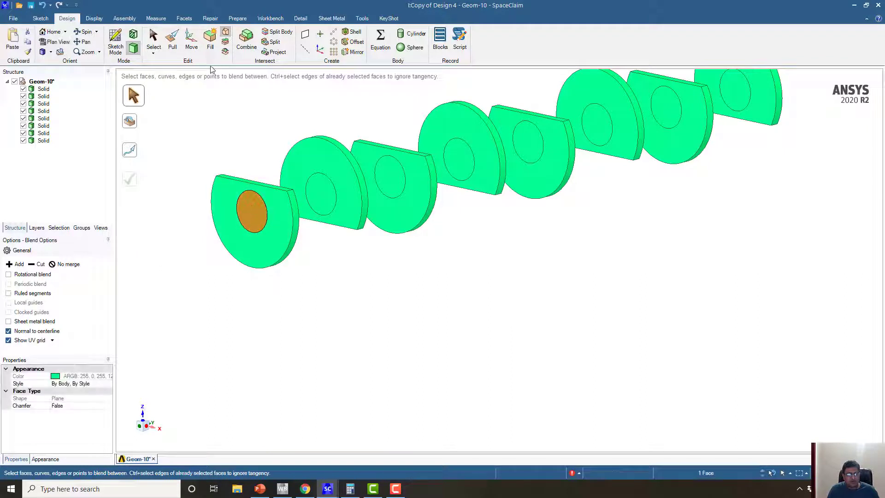
left_click(209, 41)
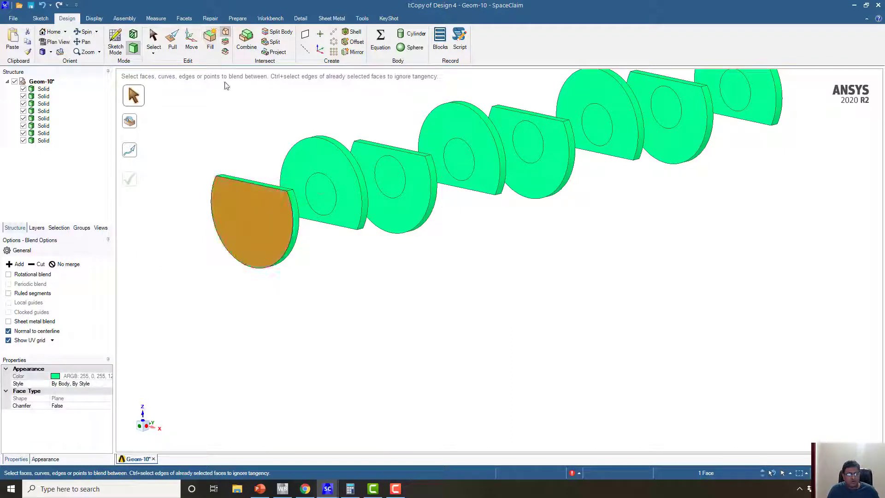
left_click(315, 185)
left_click(210, 41)
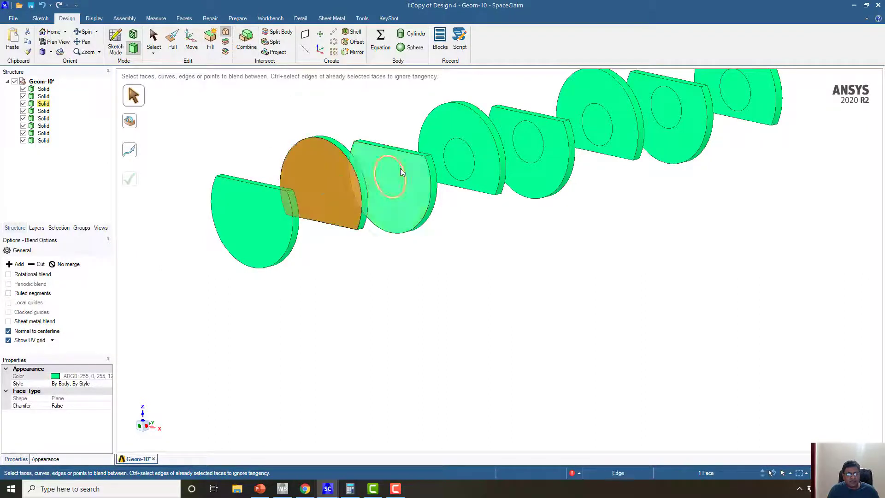
left_click(390, 178)
left_click(210, 40)
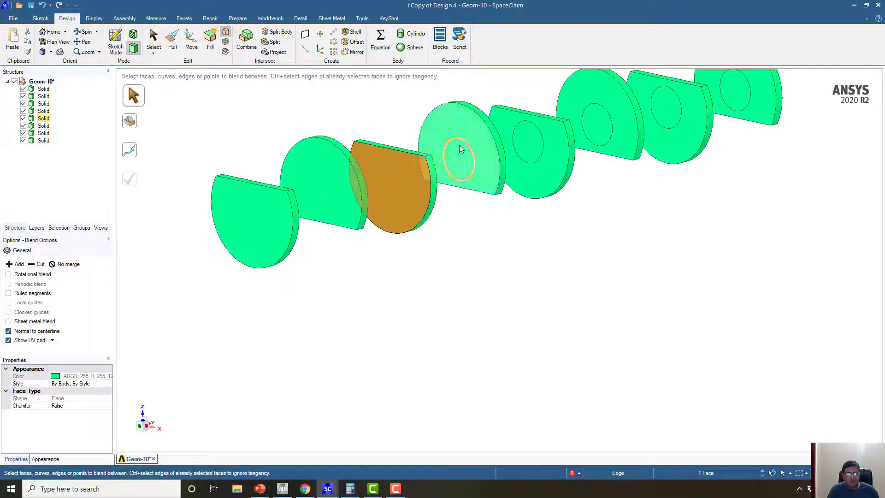
Fill the circular imprint faces on the same side of the fourth through eighth baffles.
mouse_move(456, 152)
middle_mouse_down()
mouse_move(420, 144)
mouse_move(440, 145)
middle_mouse_up()
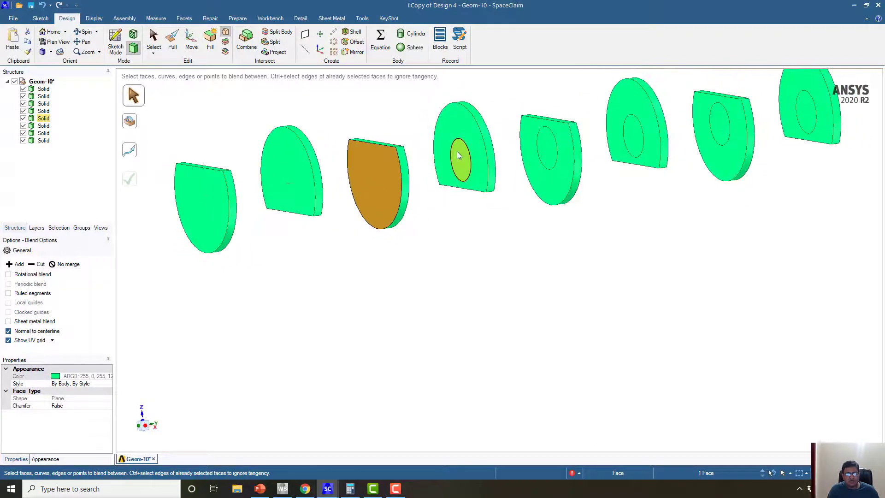
left_click(458, 152)
left_click(211, 40)
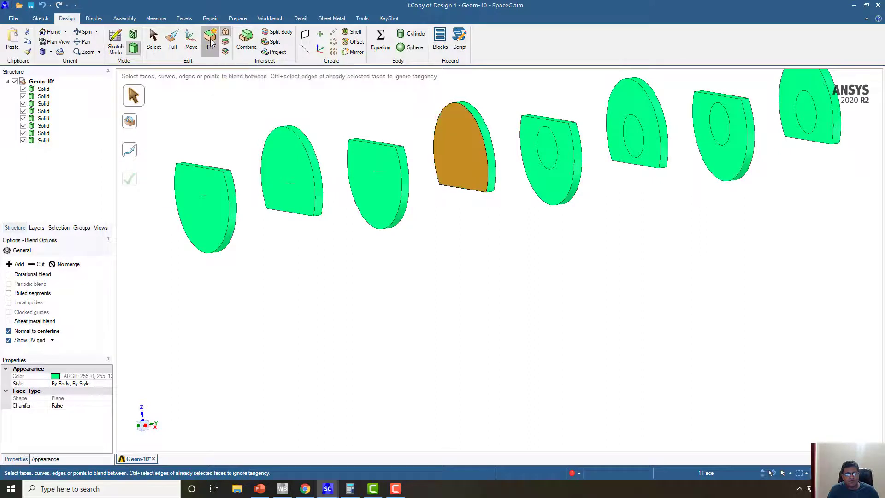
left_click(545, 146)
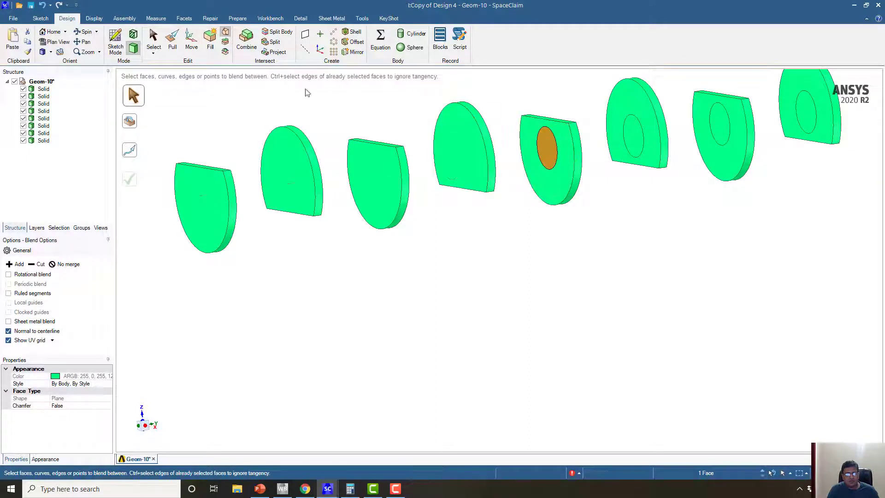
left_click(213, 41)
left_click(633, 135)
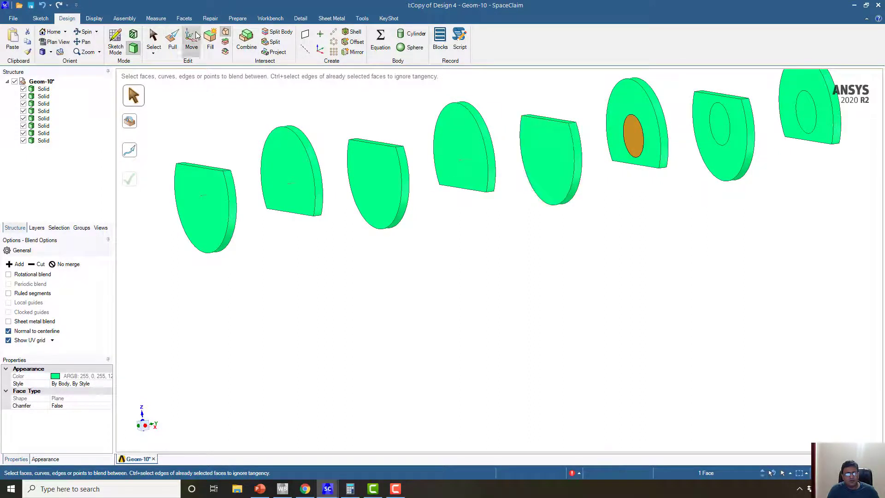
left_click(720, 125)
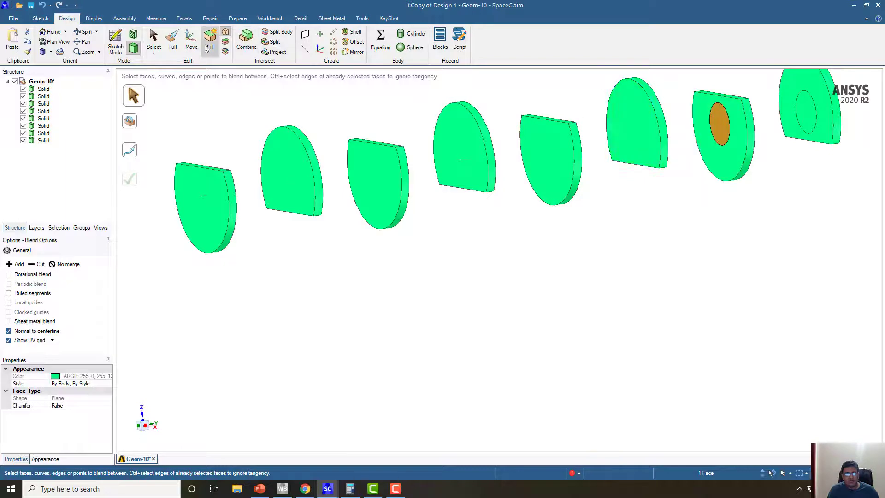
left_click(805, 113)
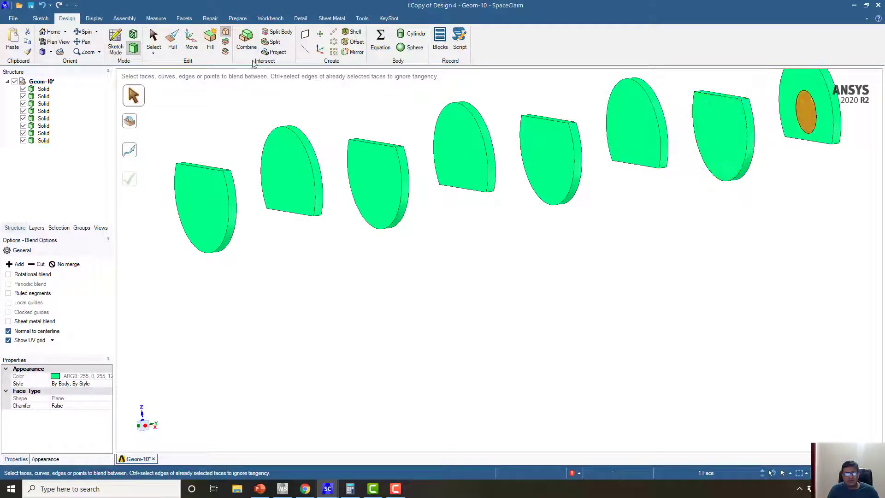
left_click(209, 44)
middle_click_drag(431, 130, 392, 138)
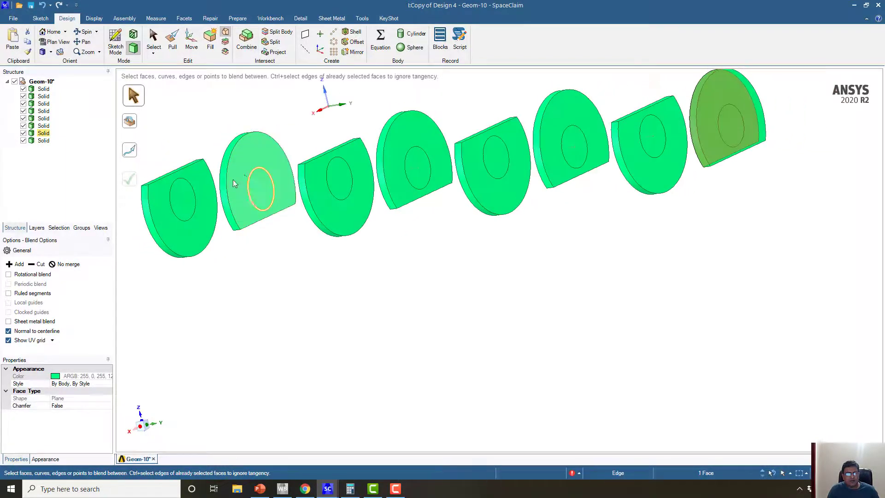
left_click(188, 192)
left_click(260, 189, "ctrl")
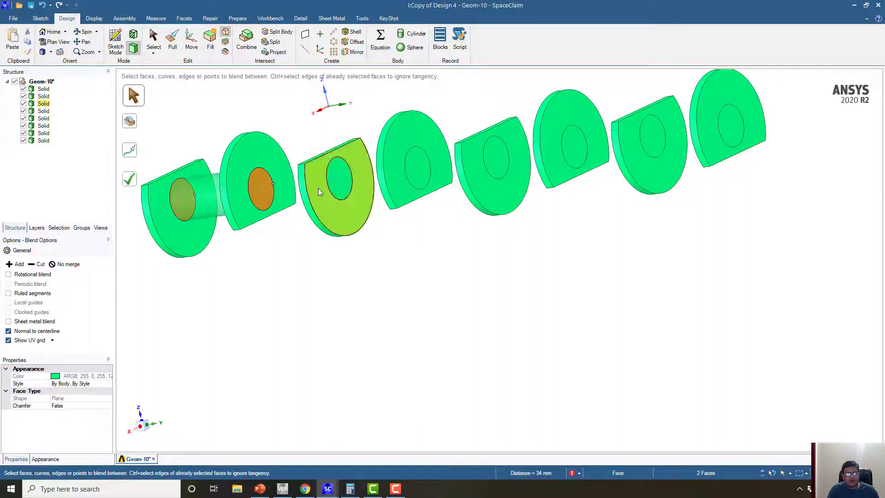
left_click(347, 181, "ctrl")
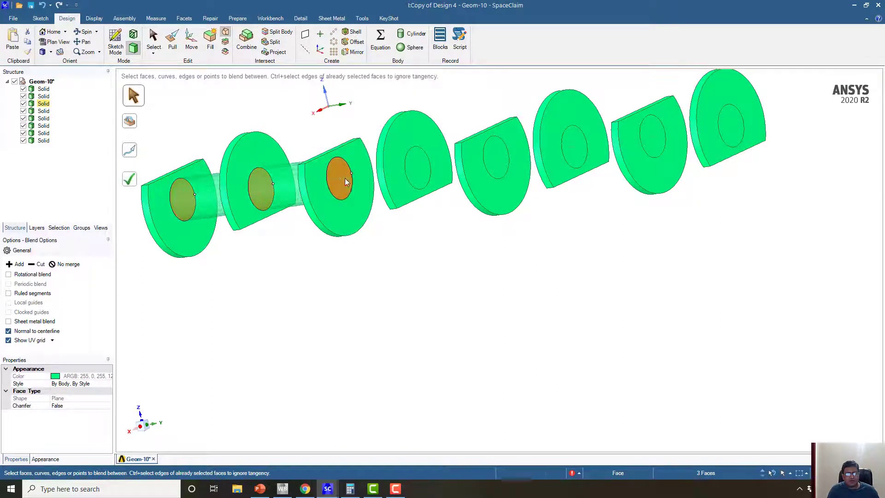
left_click(48, 6)
left_click(48, 6)
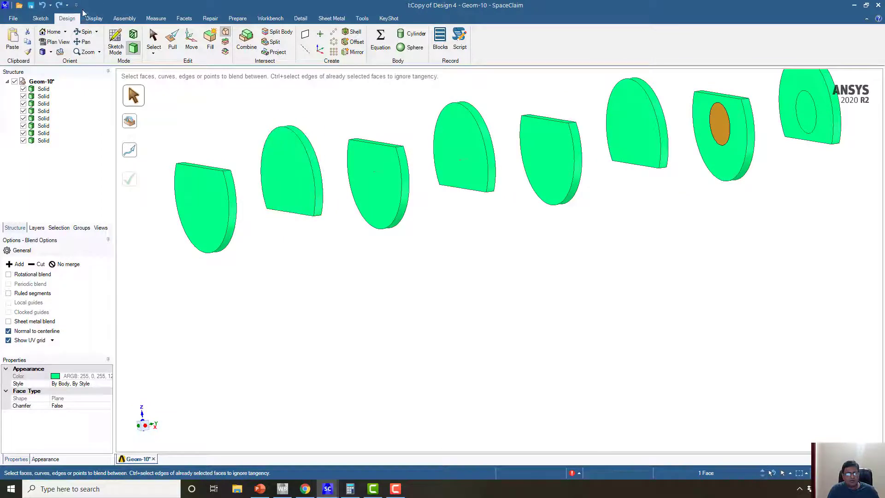
left_click(59, 5)
left_click(59, 5)
Remove the circular imprint face from the opposite side of the first baffle with Fill.
middle_click_drag(311, 156, 209, 174)
left_click(265, 189)
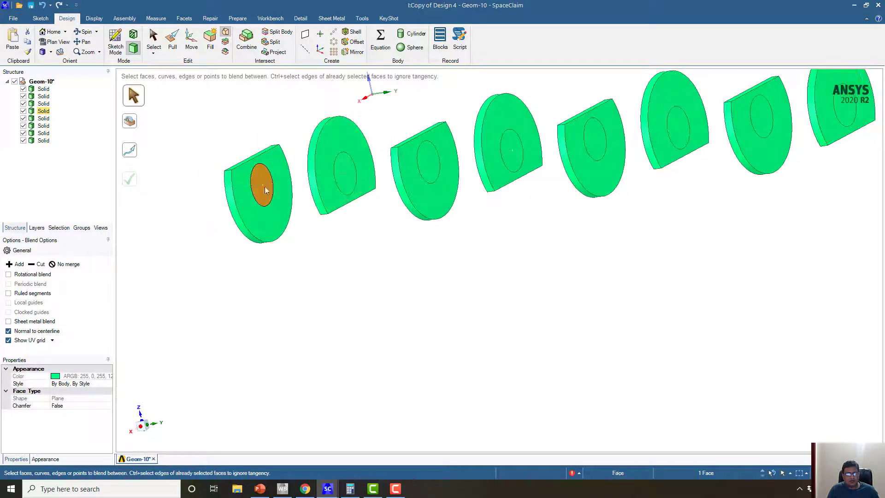
left_click(213, 54)
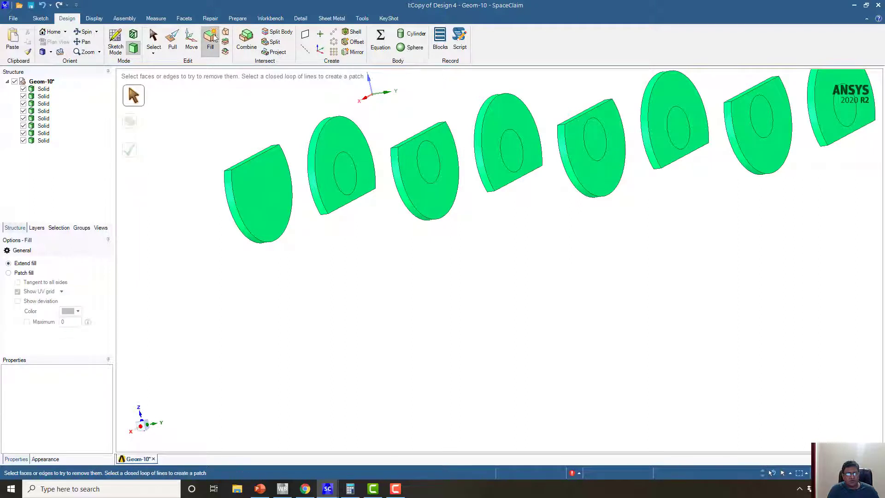
Fill the circular imprint faces on the opposite side of the remaining seven baffles in one operation.
left_click(341, 167)
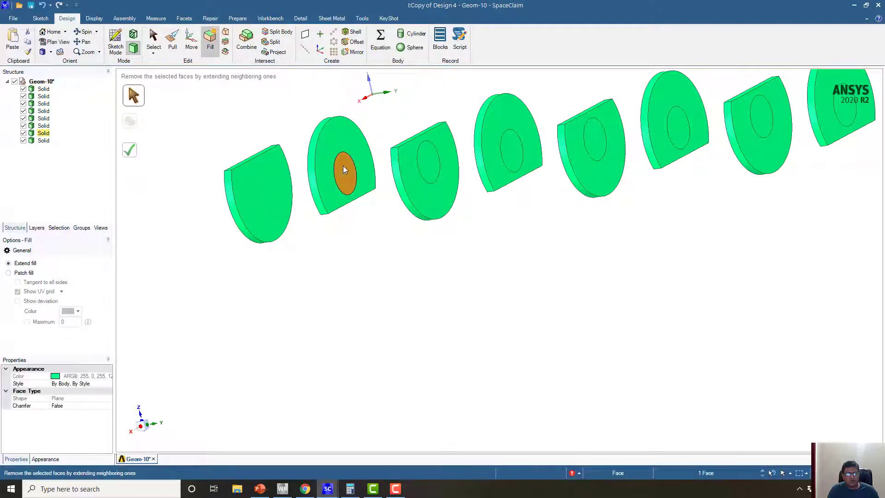
left_click(437, 170, "ctrl")
left_click(511, 150, "ctrl")
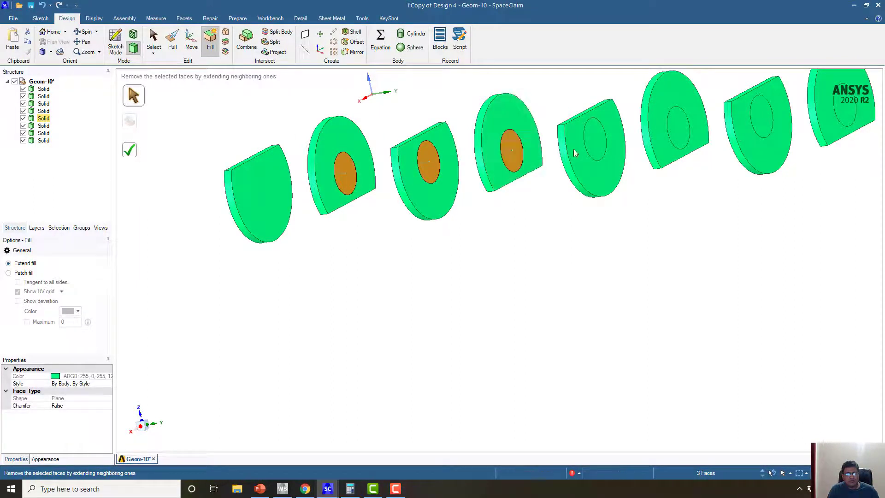
left_click(604, 148, "ctrl")
left_click(677, 129, "ctrl")
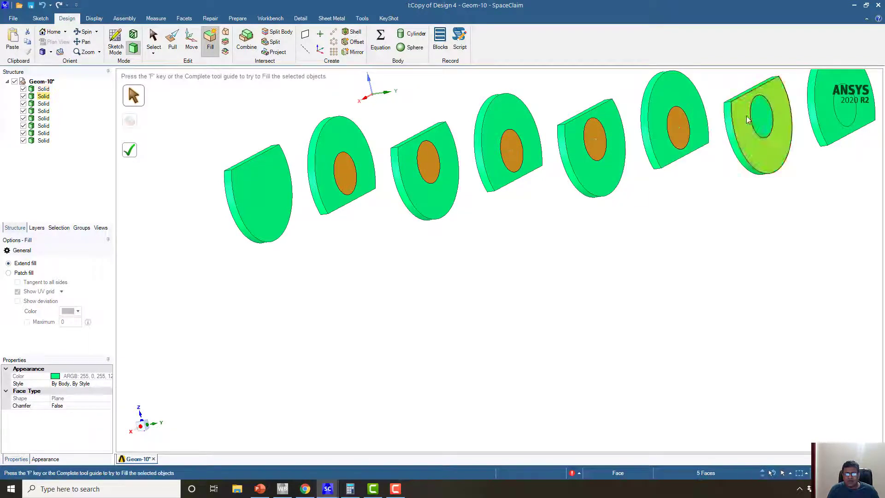
left_click(759, 121, "ctrl")
middle_click_drag(759, 121, 672, 181, "ctrl")
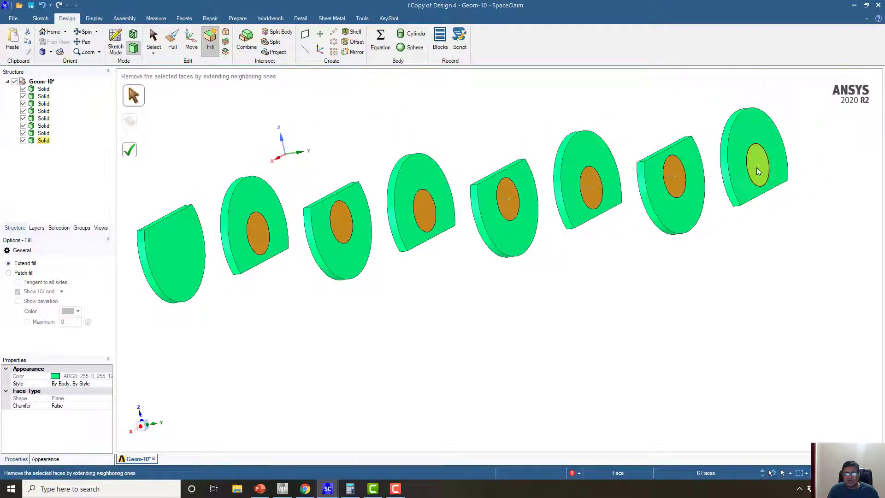
left_click(757, 169, "ctrl")
left_click(131, 153)
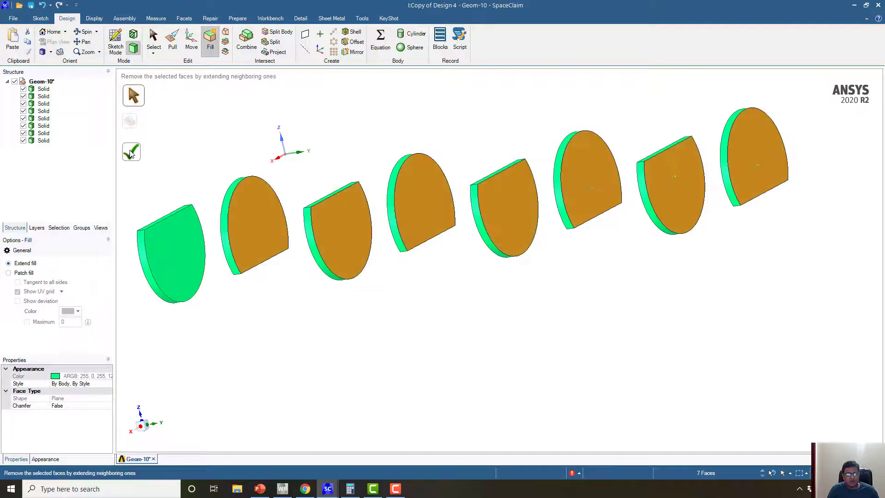
middle_click_drag(183, 160, 235, 130)
left_click(207, 156)
middle_click_drag(357, 165, 338, 232)
Save a copy of the geometry as baffles.scdoc in the dp0 folder, replacing the existing file.
left_click(12, 22)
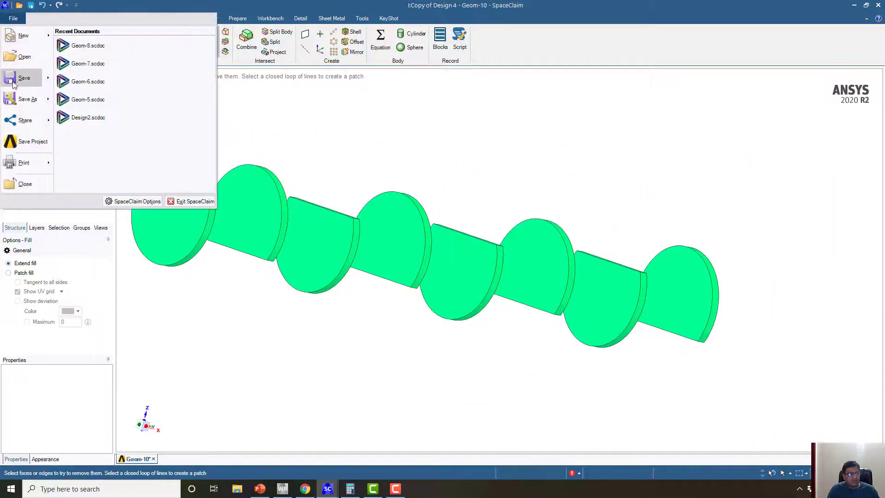
left_click(23, 96)
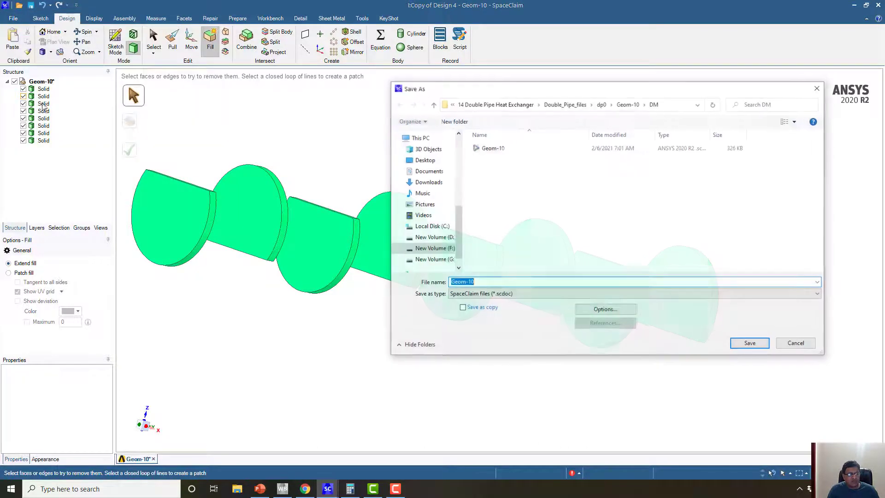
left_click(602, 104)
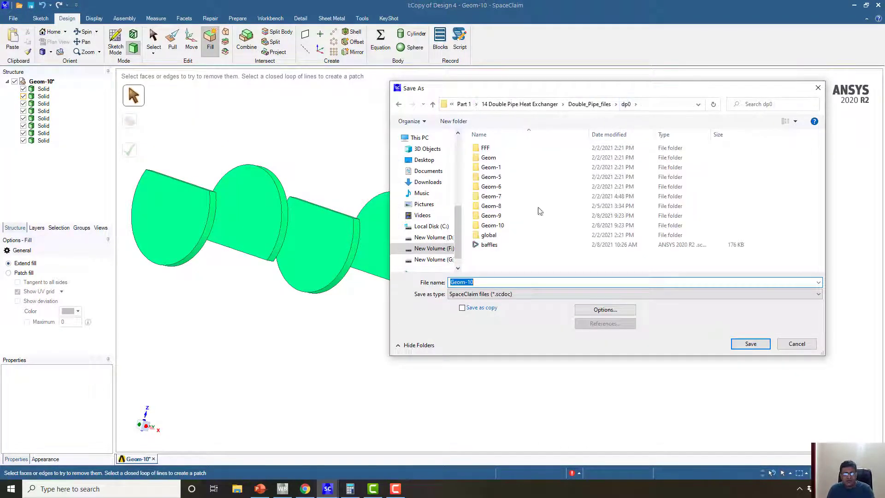
double_click(489, 244)
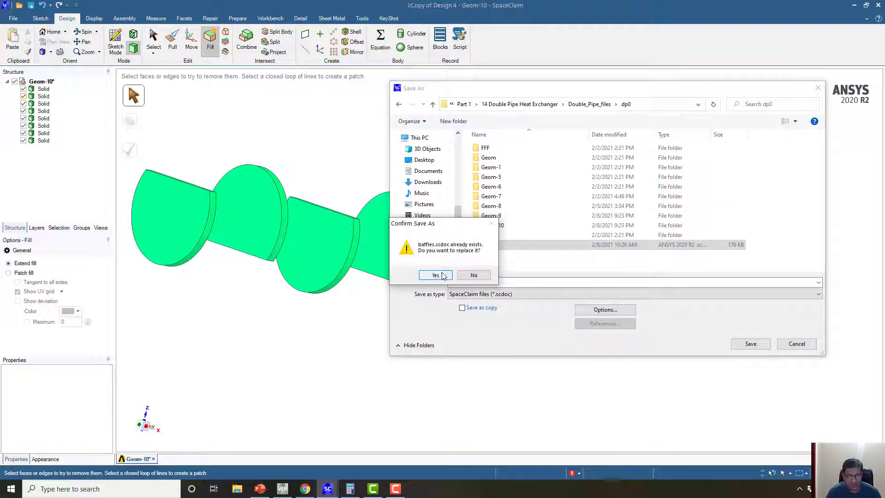
left_click(443, 278)
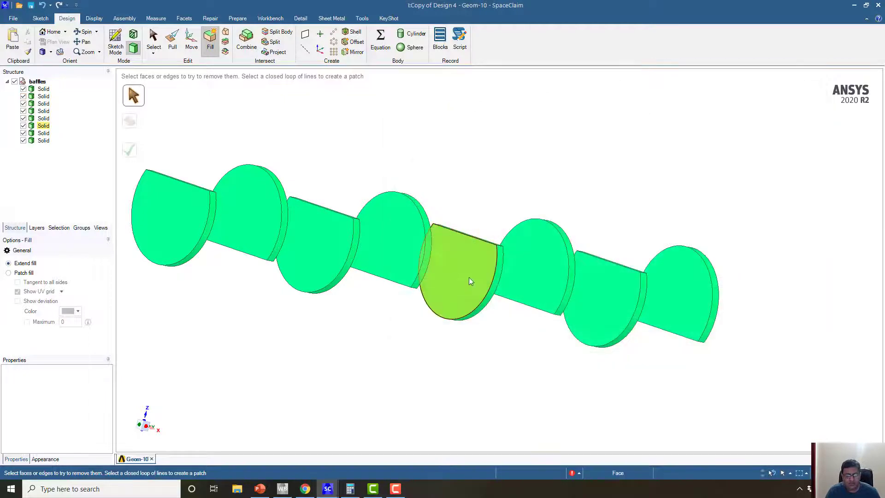
Switch to the Workbench project and open the Copy of Design 3 geometry in SpaceClaim.
middle_click_drag(468, 278, 379, 254)
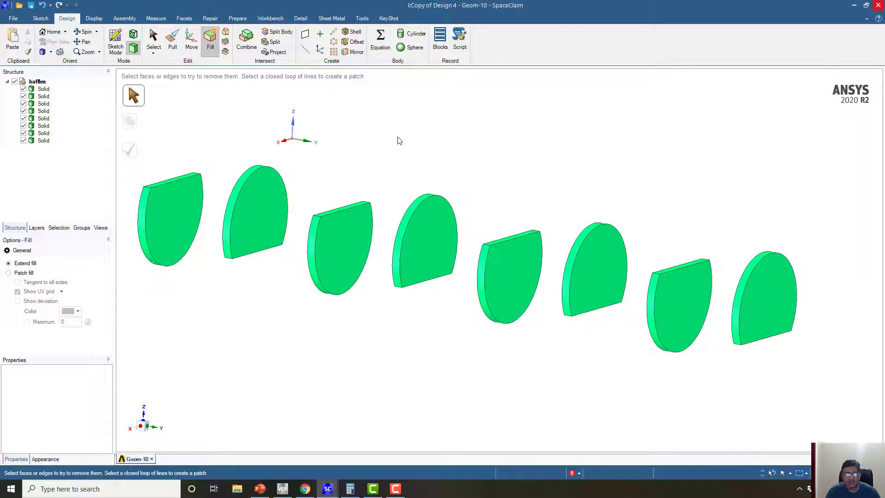
key("alt+Tab")
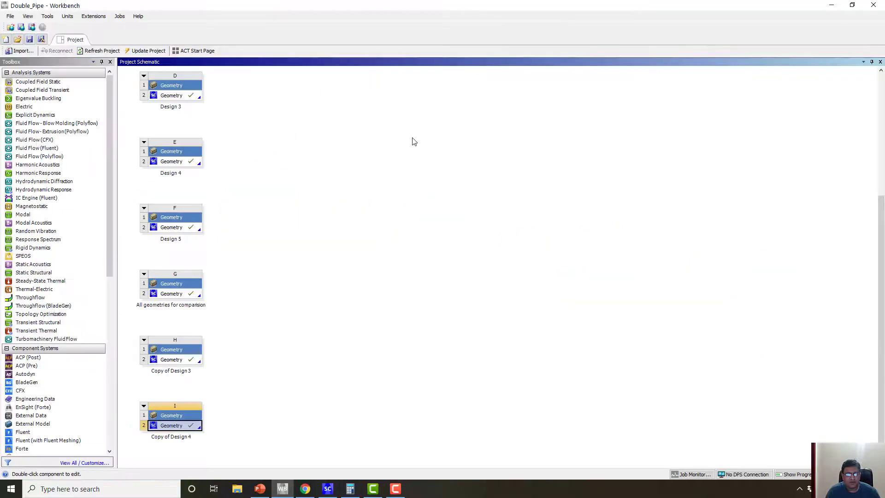
double_click(178, 363)
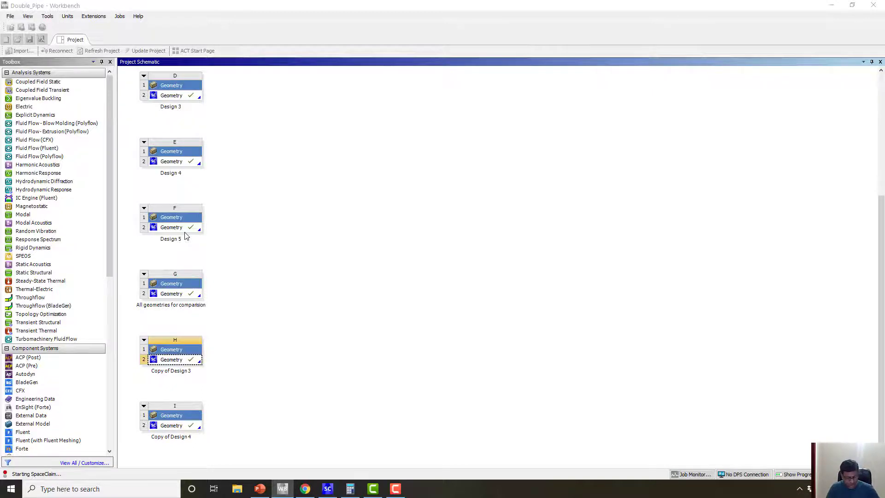
Delete all seven planes from the Copy of Design 3 model.
left_click(44, 155)
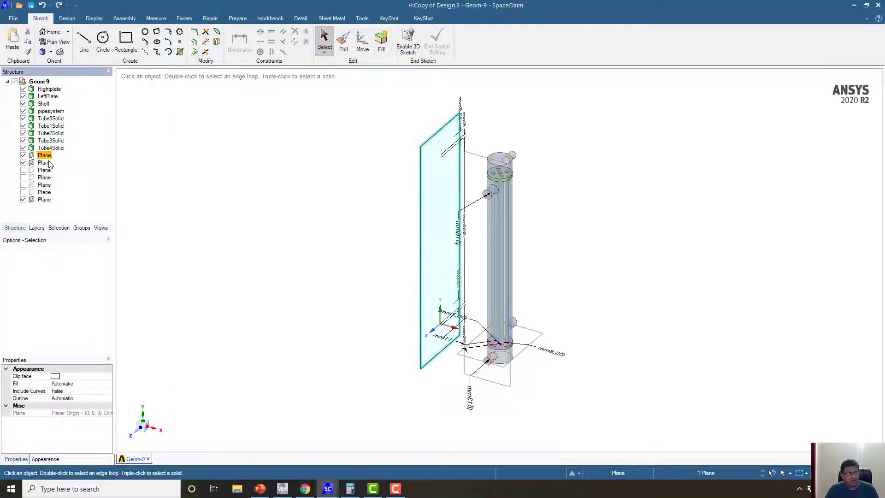
left_click(44, 163, "ctrl")
left_click(45, 170, "ctrl")
left_click(45, 177, "ctrl")
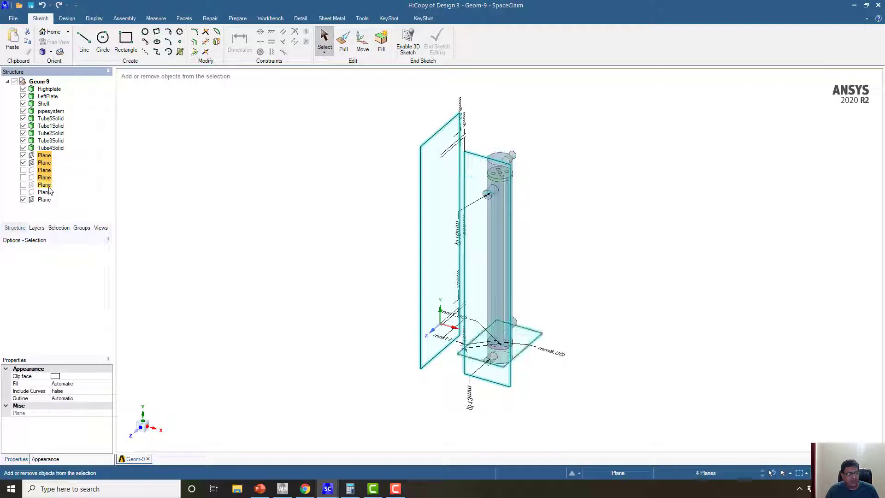
left_click(44, 192, "ctrl")
left_click(45, 200, "ctrl")
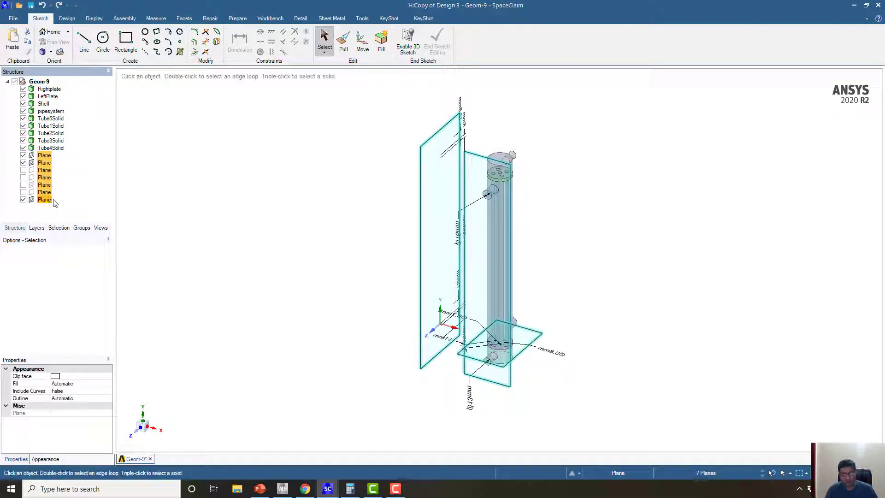
key("Delete")
middle_click_drag(318, 139, 270, 235)
scroll(358, 249, "up", 8)
scroll(180, 189, "down", 8)
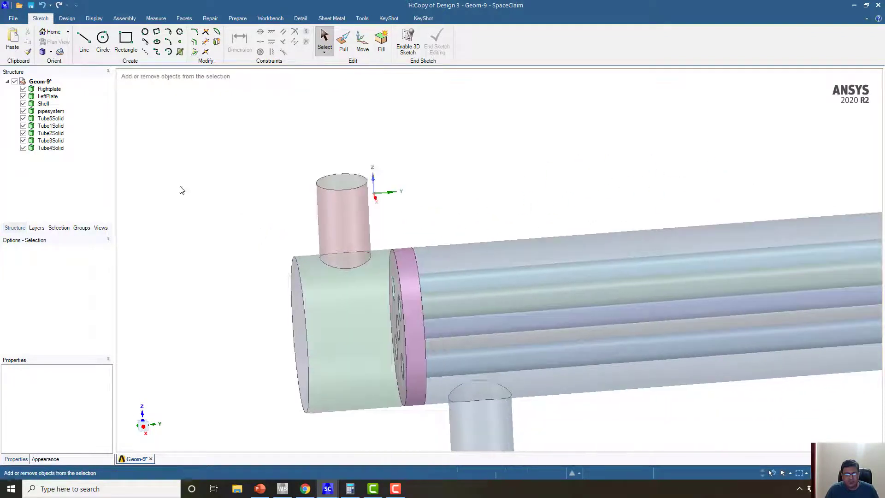
middle_click_drag(178, 218, 387, 182)
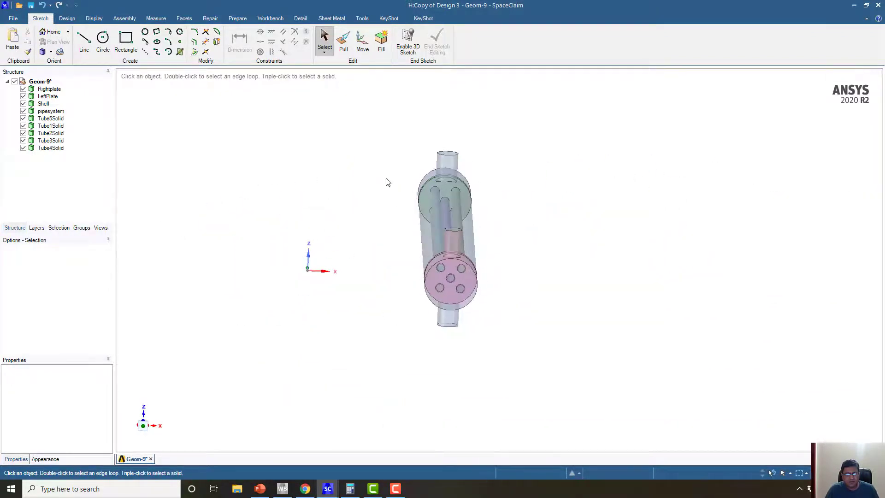
Select all the exchanger bodies for Move and anchor the move handle at the centre of the end plate's shell-side face nearest the origin.
left_click_drag(377, 131, 536, 358)
middle_click_drag(537, 358, 501, 342)
left_click(67, 19)
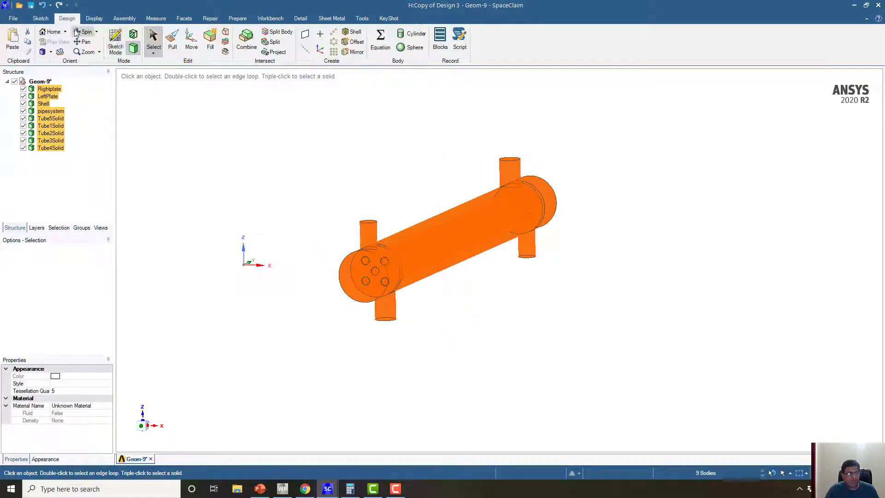
middle_click_drag(426, 188, 444, 182)
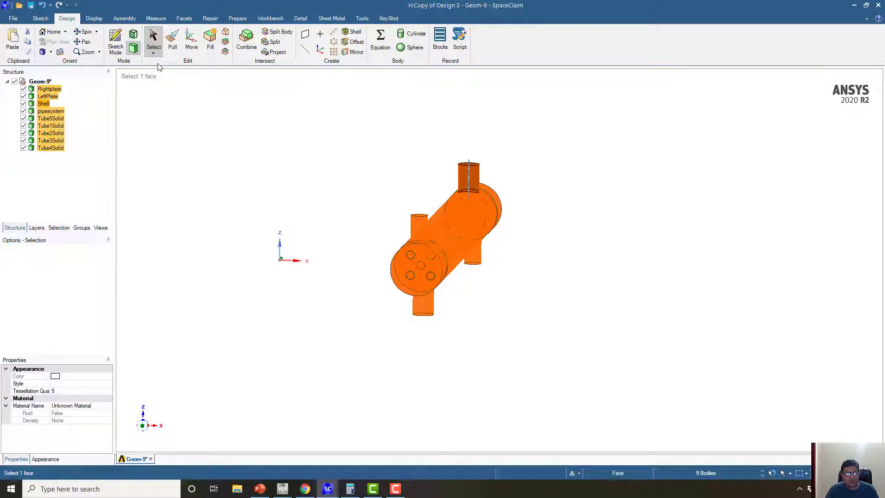
left_click(193, 45)
middle_click_drag(355, 152, 423, 217)
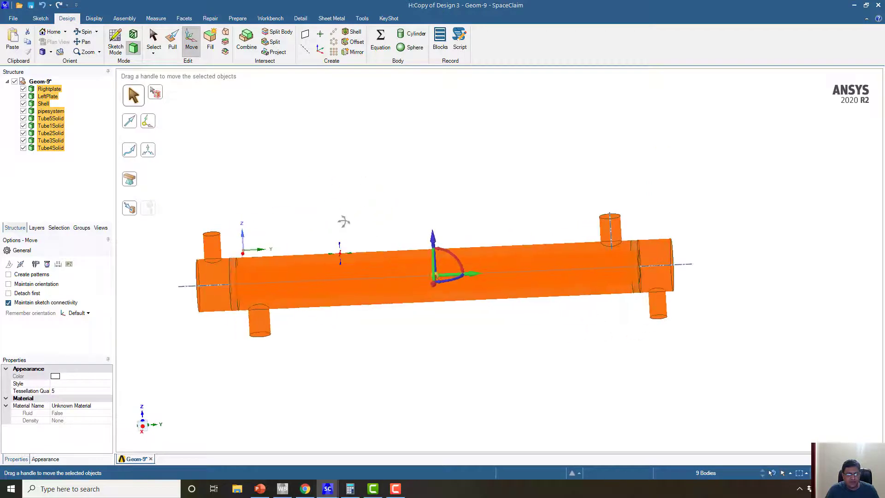
scroll(344, 222, "up", 3)
middle_click_drag(369, 207, 472, 171, "ctrl")
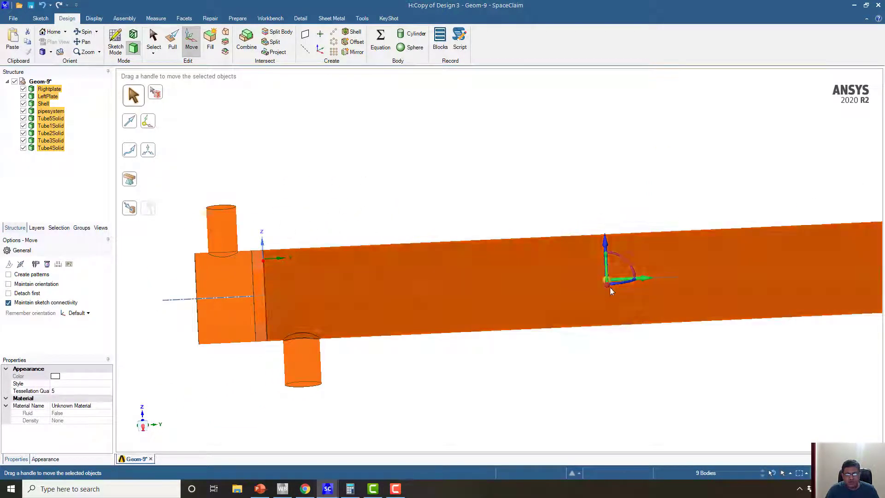
middle_click_drag(537, 280, 502, 281)
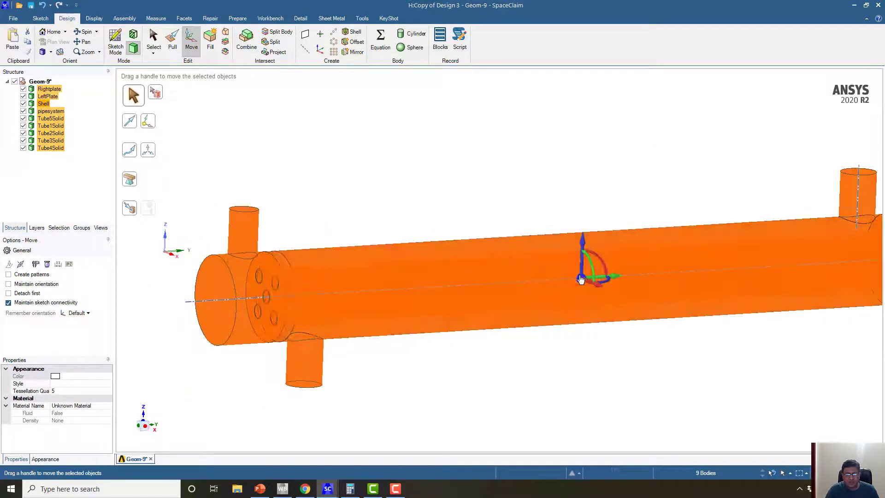
left_click(294, 284)
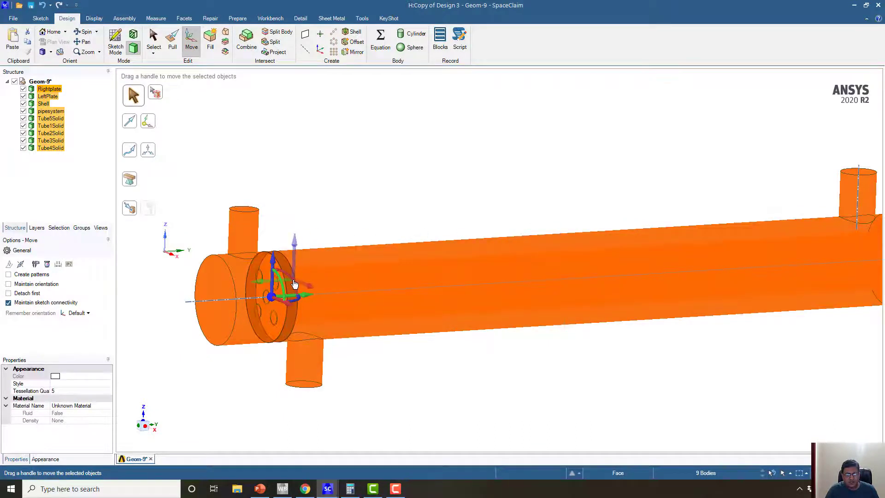
middle_click_drag(294, 283, 266, 280)
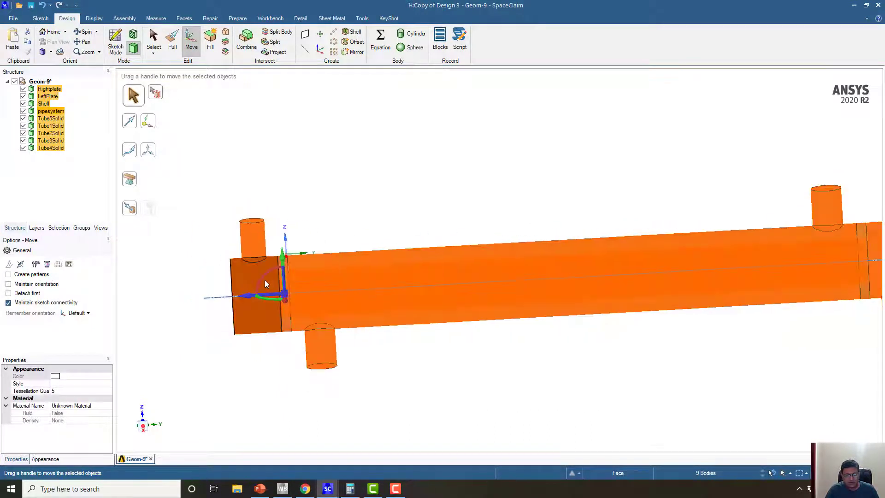
scroll(265, 280, "up", 8)
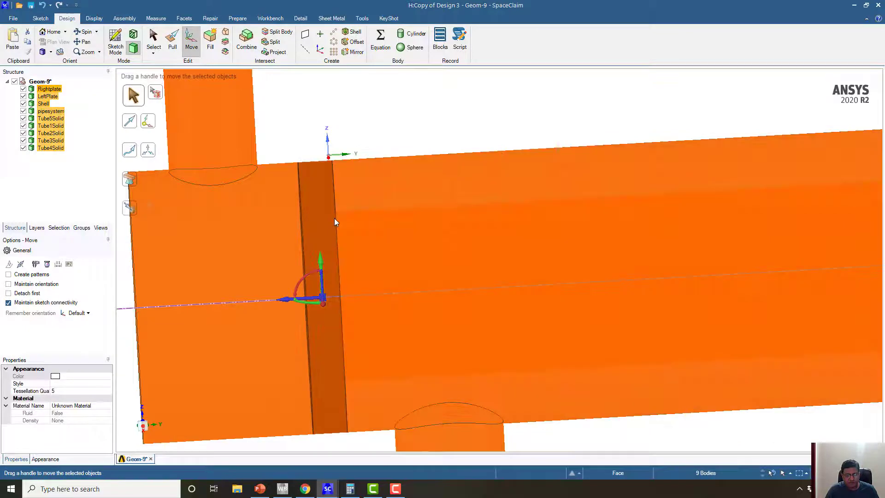
middle_click_drag(324, 301, 310, 301)
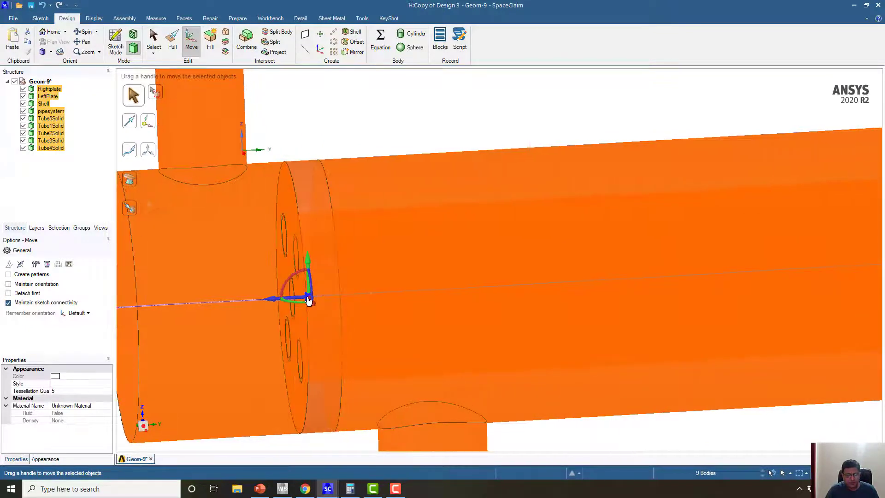
left_click_drag(308, 299, 342, 296)
Move the selected bodies up to the origin coordinate system so the anchored plate-face centre lands on it.
scroll(345, 294, "down", 6)
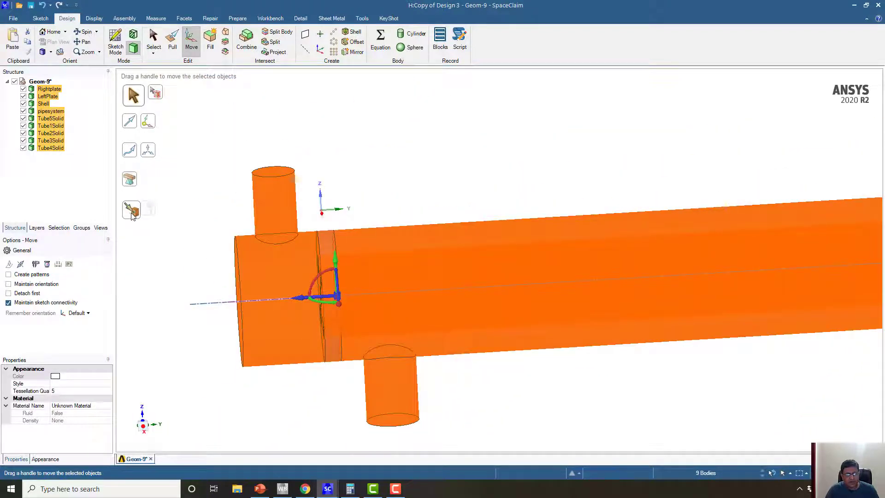
left_click(132, 213)
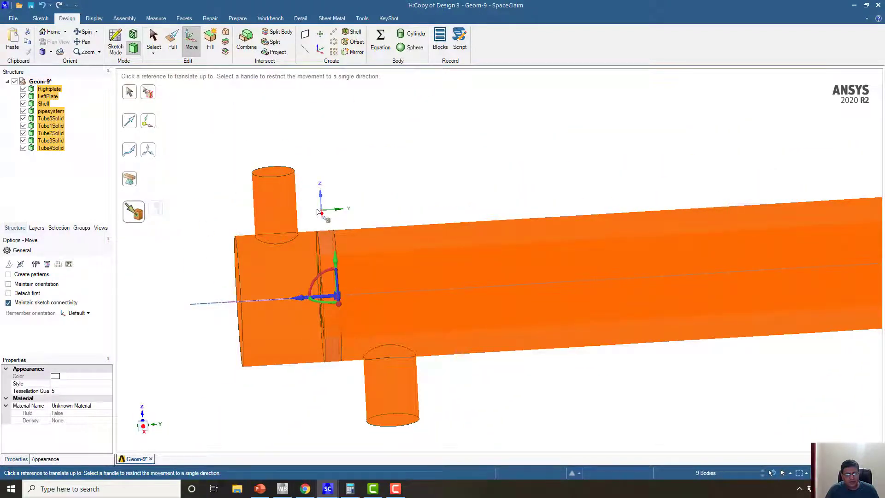
middle_click_drag(318, 212, 297, 210)
middle_click_drag(353, 246, 410, 317, "ctrl")
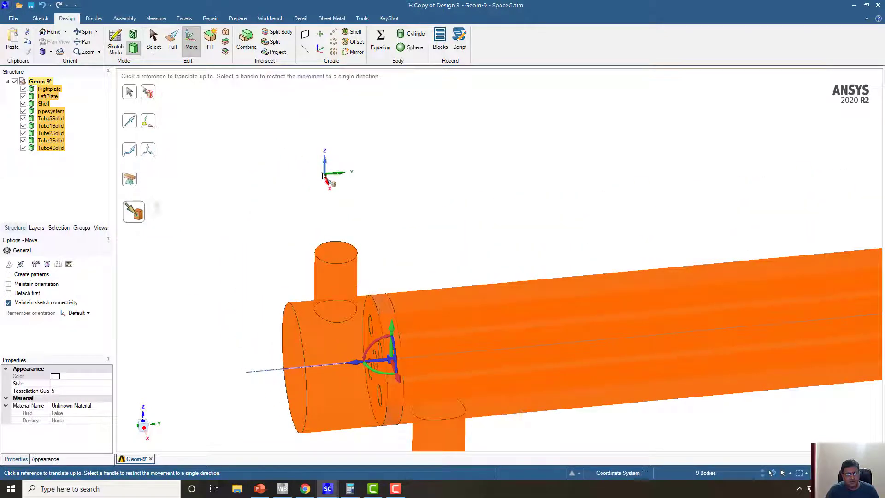
left_click(321, 177)
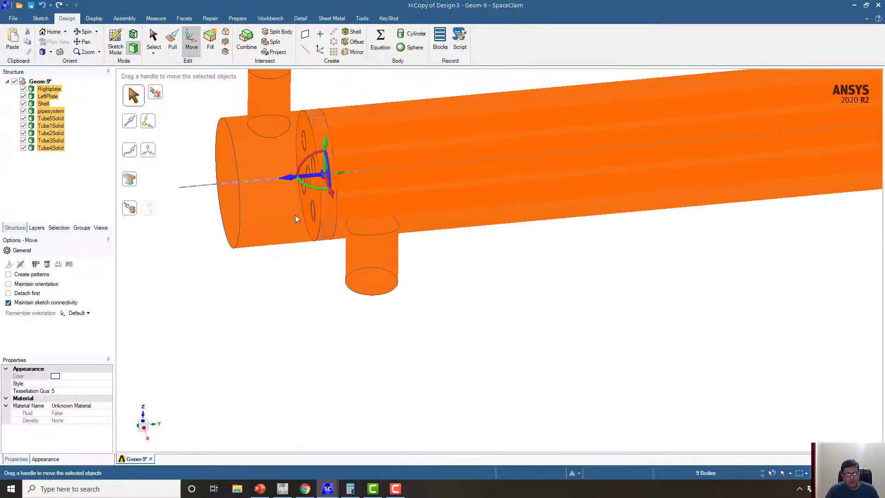
Examine the position of the origin relative to the end plate's shell-side face on the moved exchanger.
middle_click_drag(297, 217, 273, 263)
left_click(274, 277)
middle_click_drag(275, 296, 168, 337)
scroll(270, 271, "up", 3)
middle_click_drag(265, 286, 286, 287)
scroll(286, 287, "down", 10)
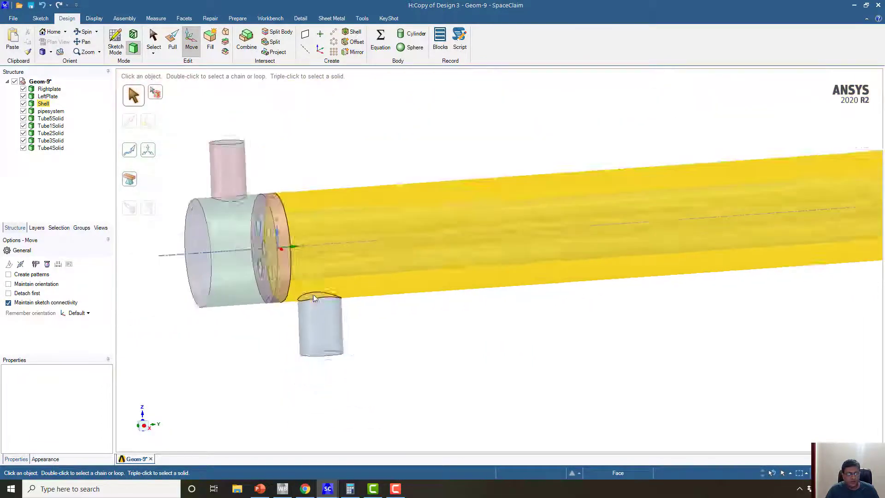
scroll(272, 248, "up", 5)
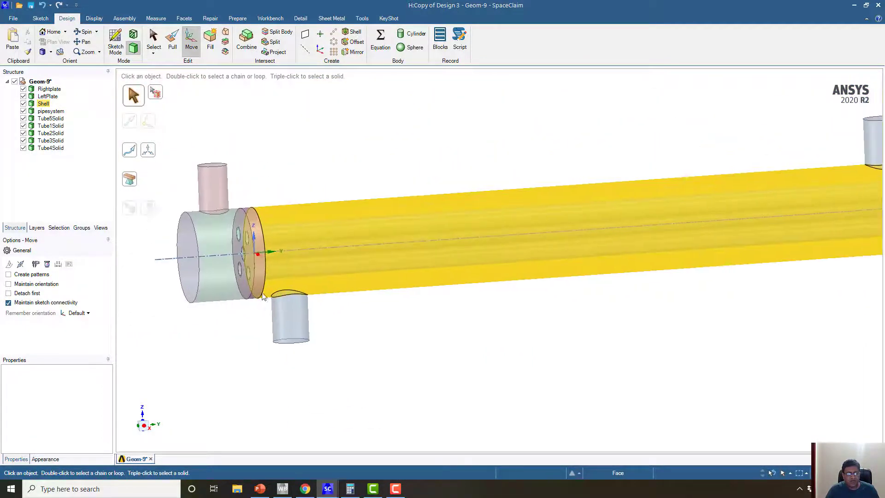
middle_click_drag(278, 253, 289, 302, "ctrl")
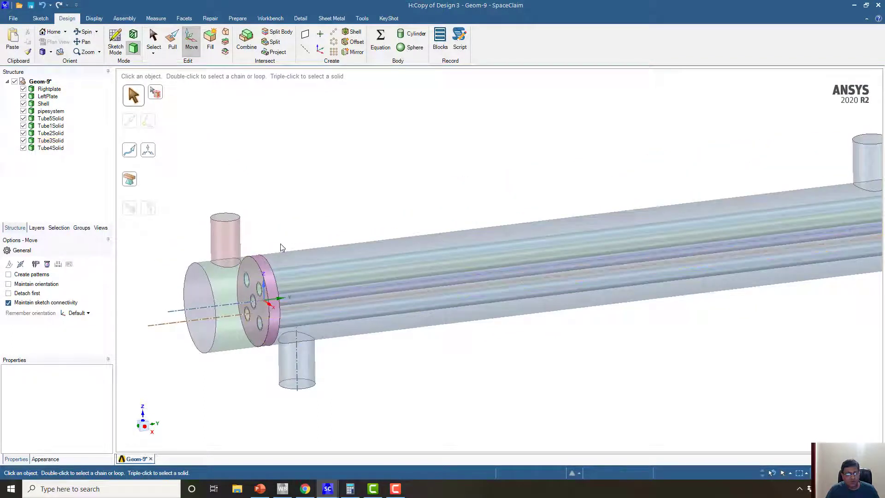
middle_click_drag(281, 244, 257, 260)
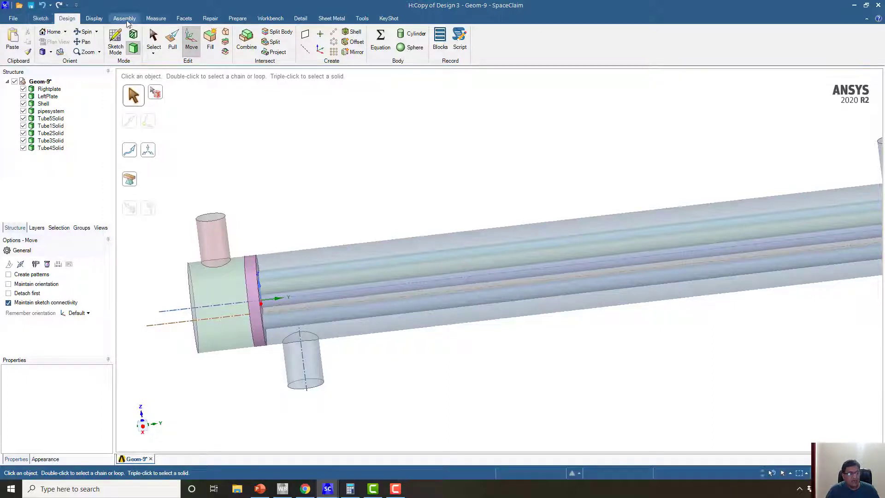
Insert the baffles file from the dp0 folder into the heat exchanger geometry as a component.
left_click(125, 18)
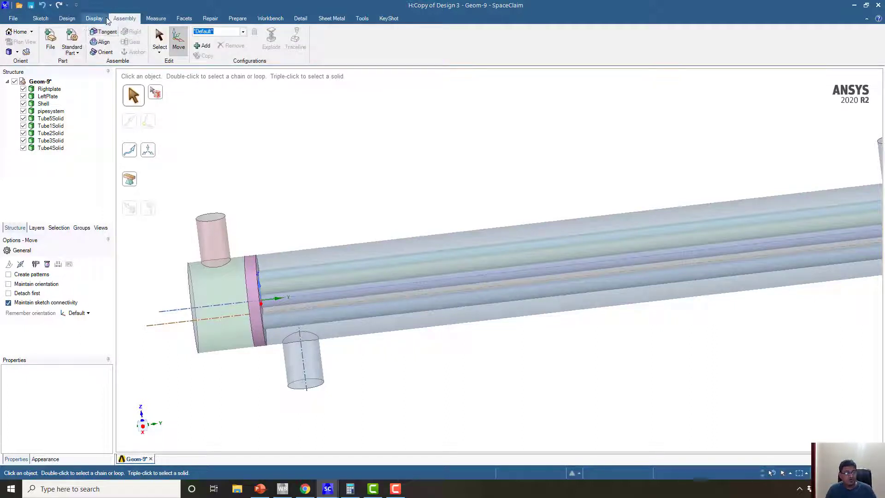
left_click(52, 40)
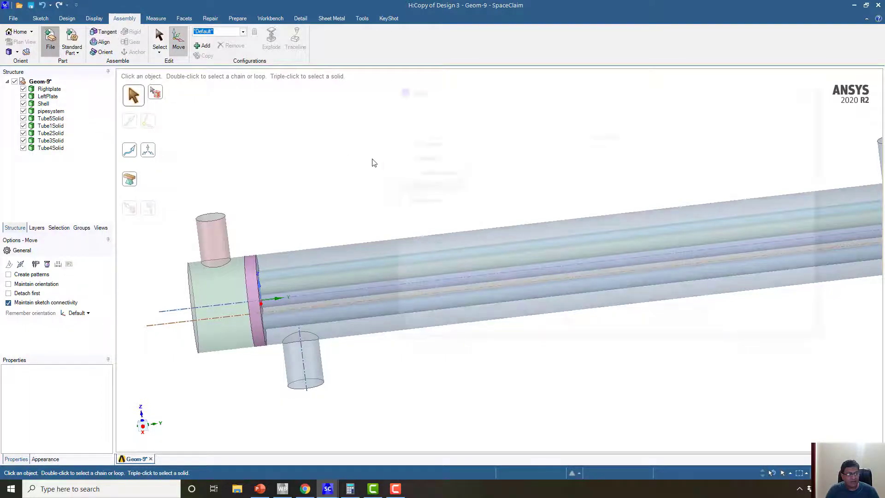
left_click(486, 245)
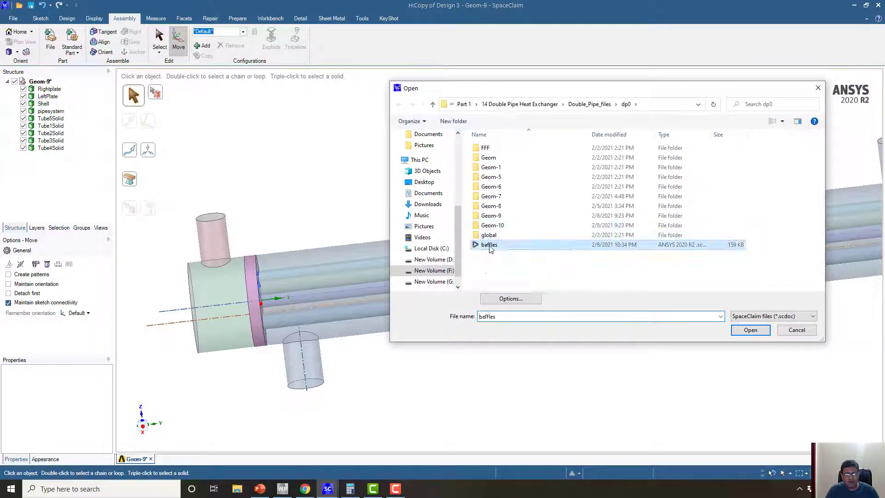
left_click(748, 334)
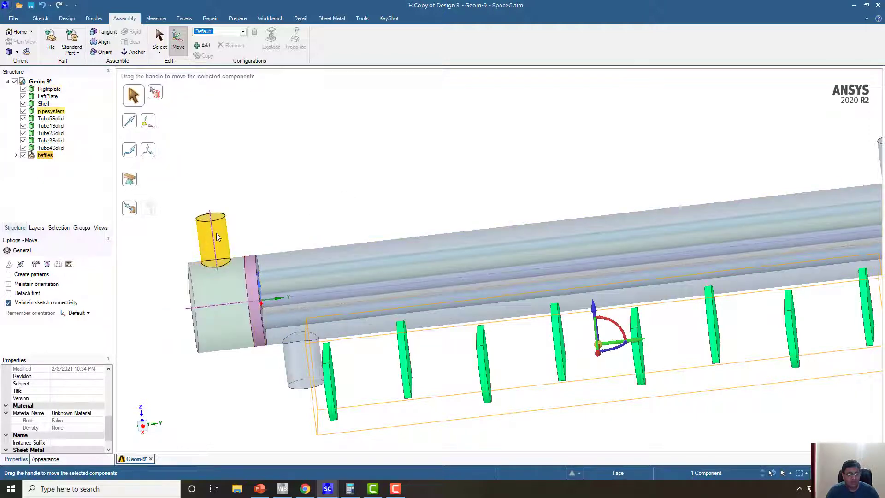
middle_click_drag(636, 277, 399, 295)
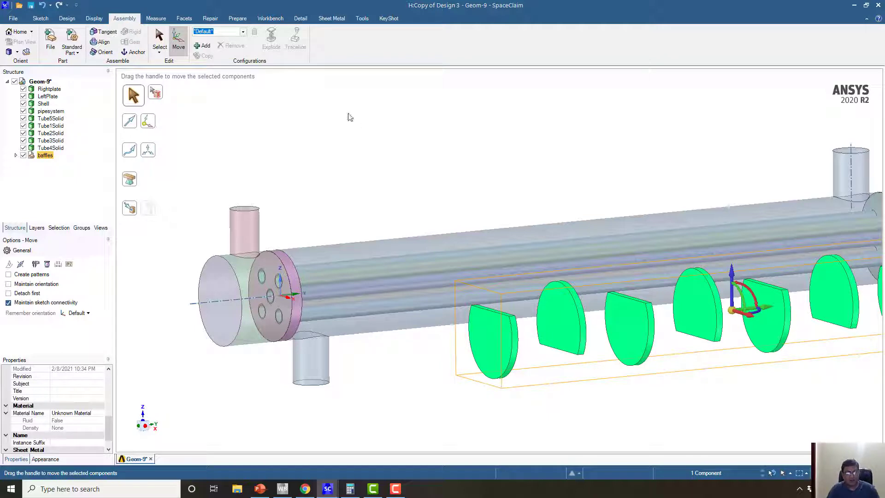
left_click(404, 150)
key("h")
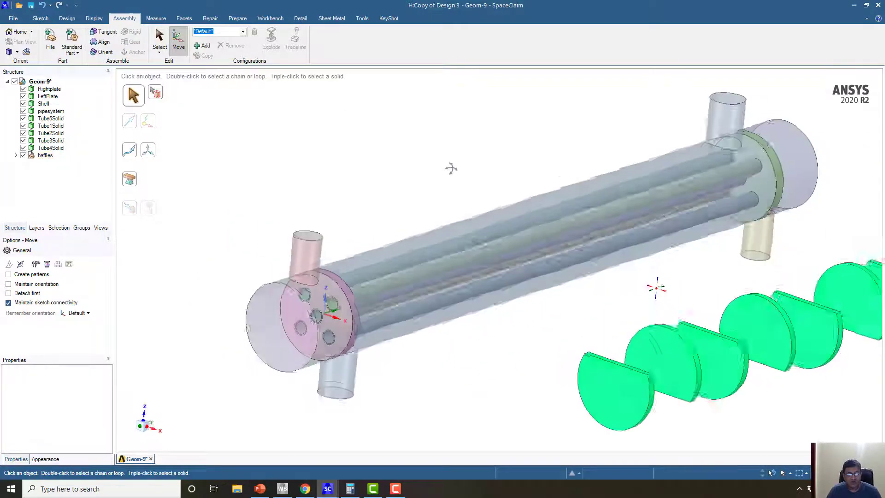
middle_click_drag(488, 193, 464, 200, "ctrl")
left_click_drag(442, 183, 545, 318)
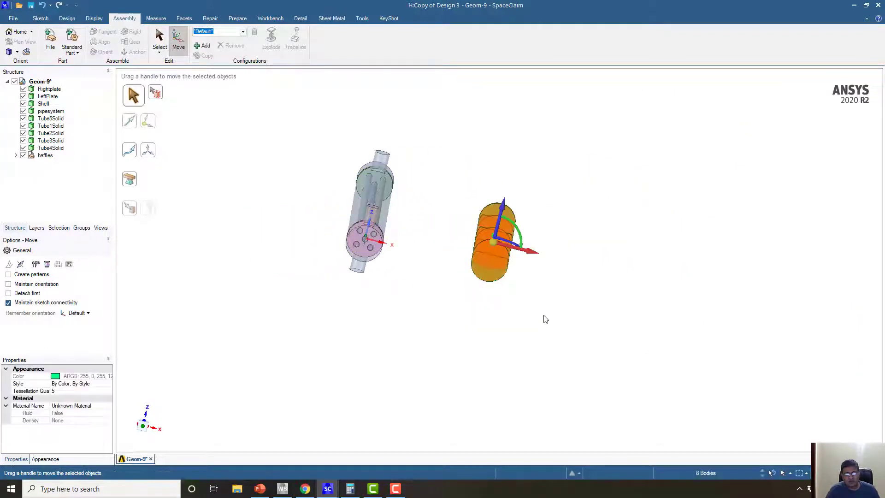
middle_click_drag(545, 318, 398, 320)
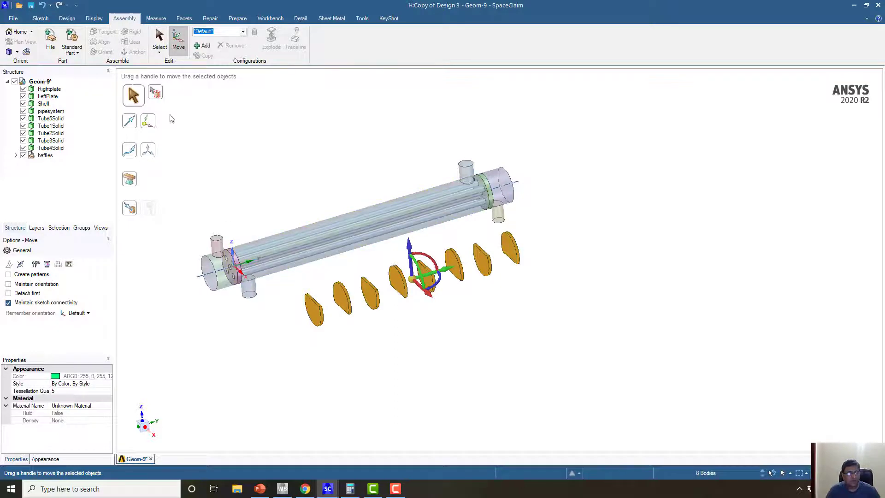
middle_click_drag(171, 118, 336, 208)
key("Escape")
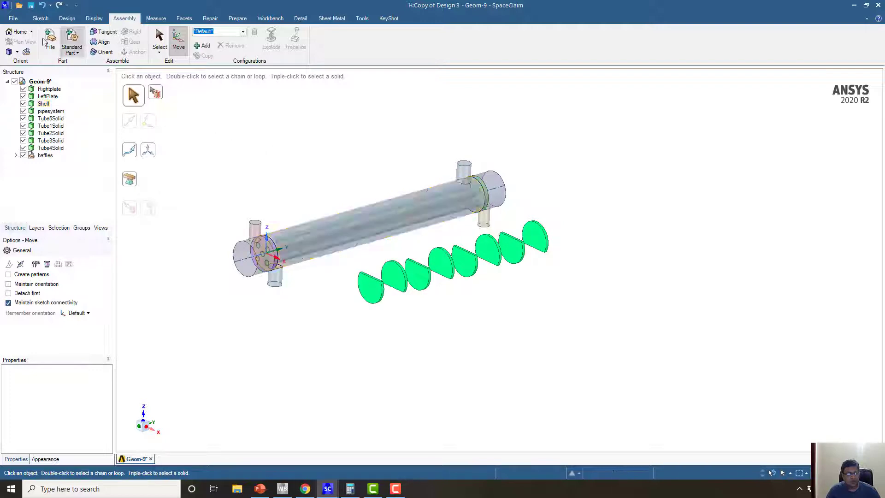
Create the three principal planes through the origin coordinate system at the end plate.
left_click(70, 18)
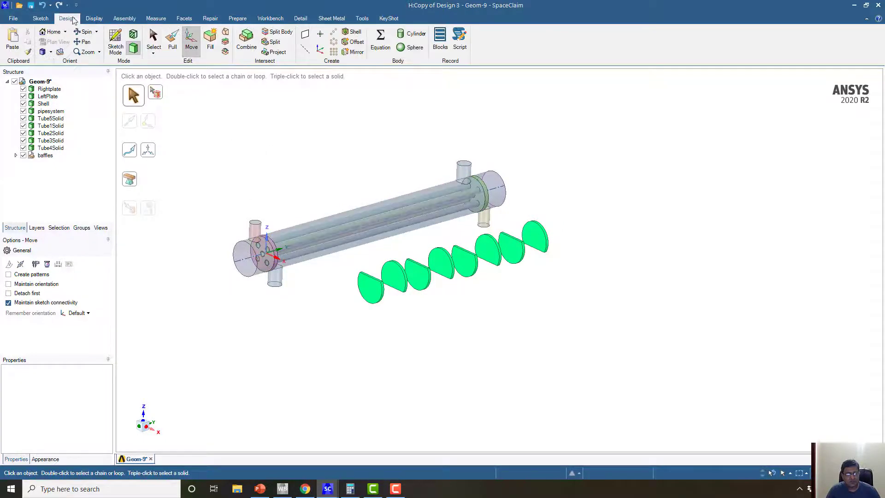
left_click(305, 34)
scroll(294, 189, "up", 3)
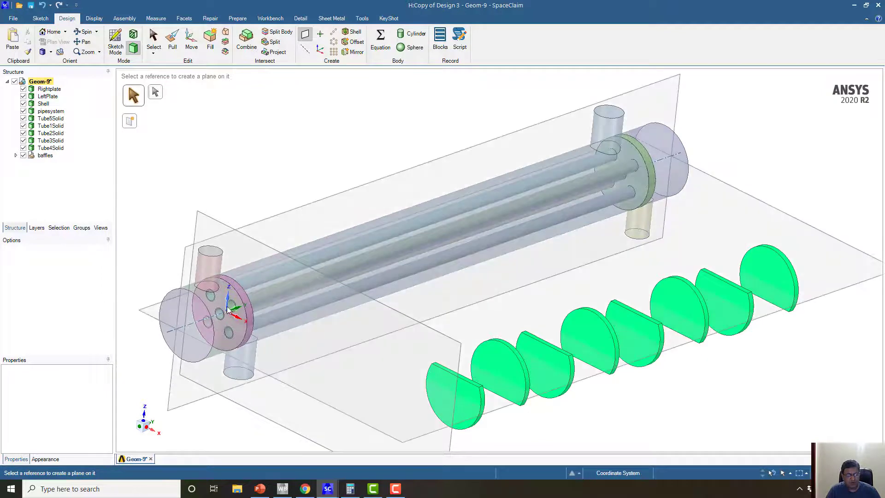
left_click(228, 309)
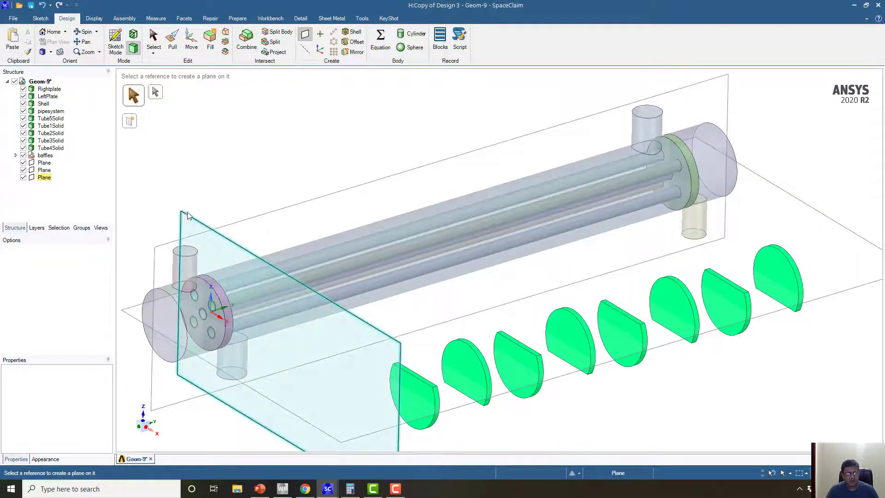
left_click(188, 214)
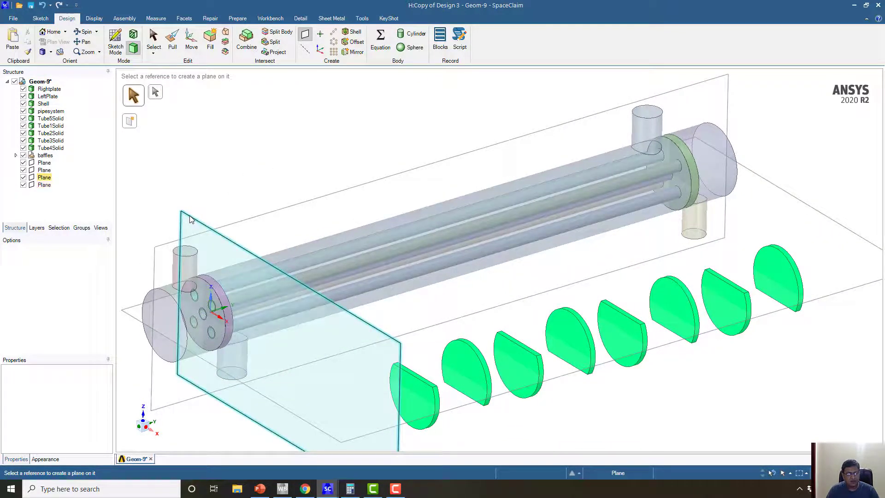
left_click(131, 313)
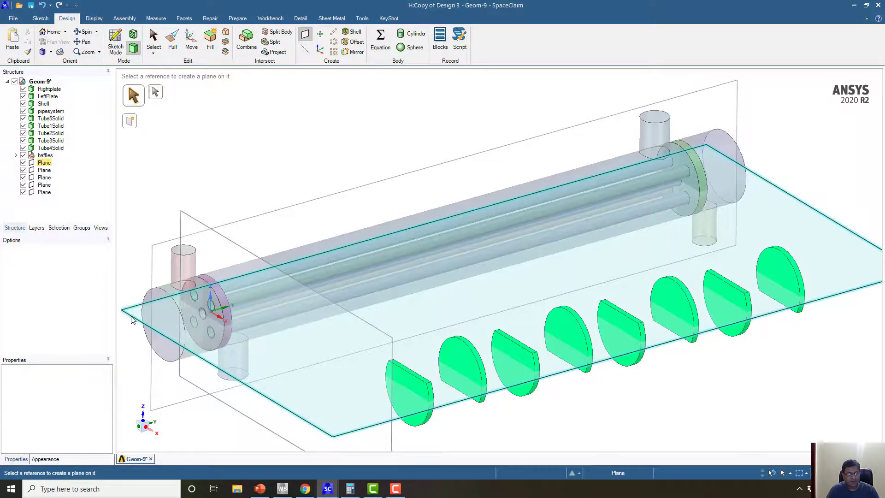
left_click(132, 320)
Delete both coincident planes crossing the exchanger axis and two of the coincident horizontal planes, keeping one horizontal and one vertical lengthwise plane.
left_click(154, 37)
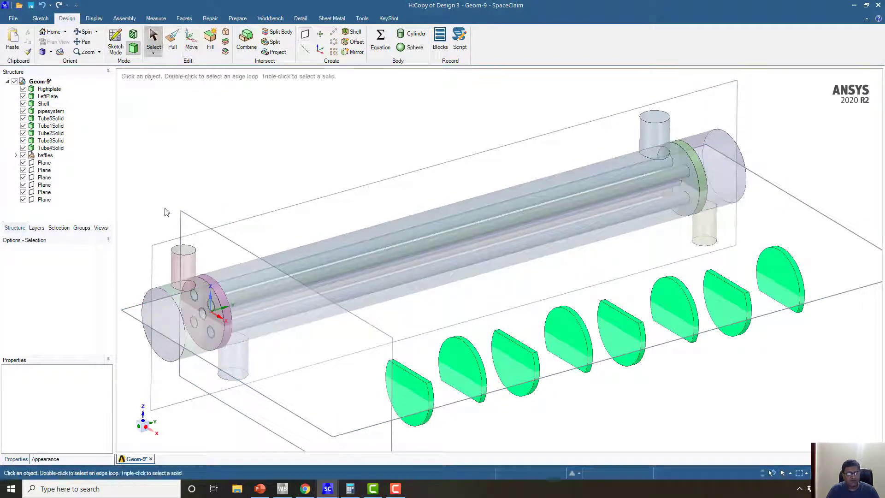
left_click(188, 215)
key("Delete")
left_click(131, 318)
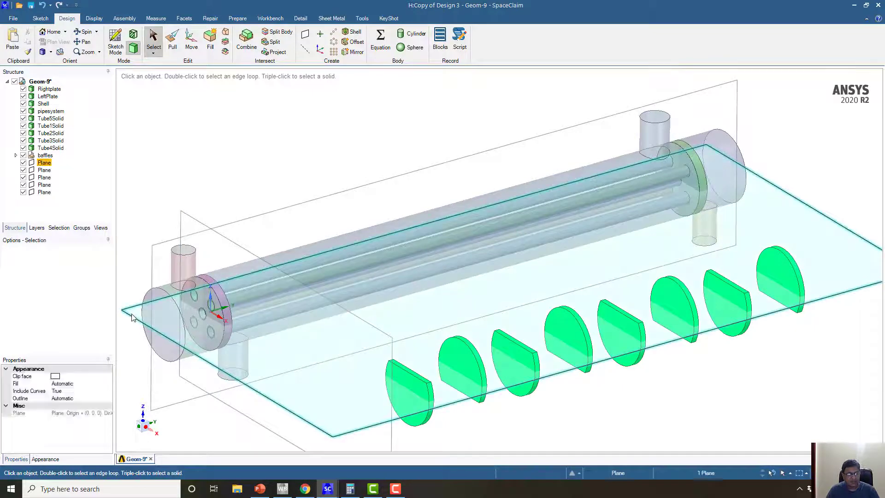
key("Delete")
left_click(185, 217)
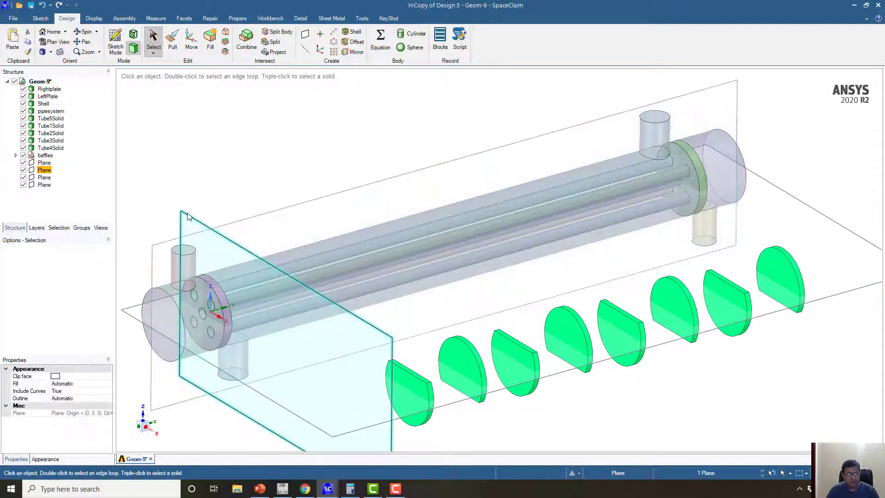
key("Delete")
left_click(132, 318)
key("Delete")
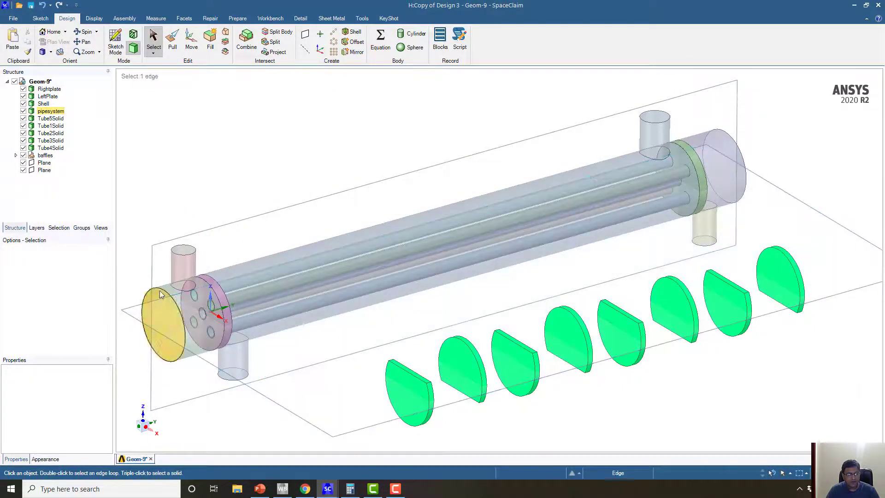
Delete the horizontal lengthwise plane, keeping only the vertical plane along the exchanger.
middle_click_drag(173, 277, 164, 277)
left_click(133, 319)
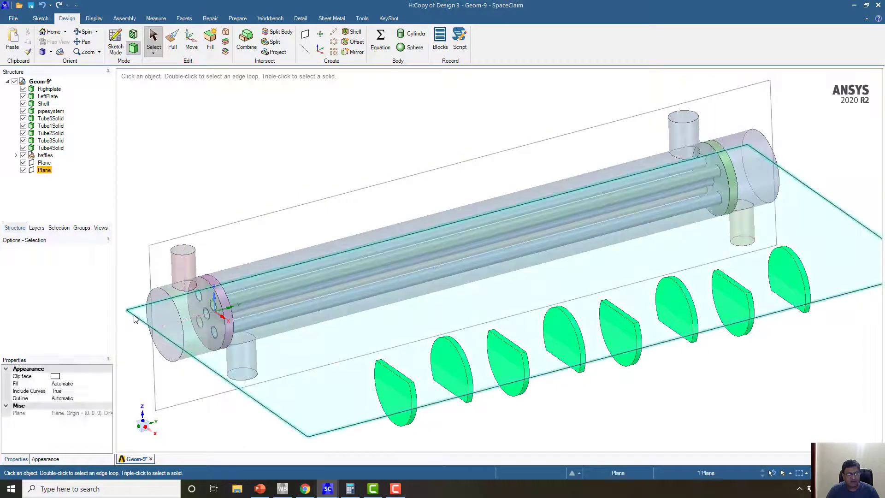
key("Delete")
Move all eight baffles together up to the vertical lengthwise plane so they sit inside the shell.
middle_click_drag(206, 177, 488, 201)
left_click_drag(489, 201, 595, 309)
middle_click_drag(594, 310, 288, 160)
left_click(189, 41)
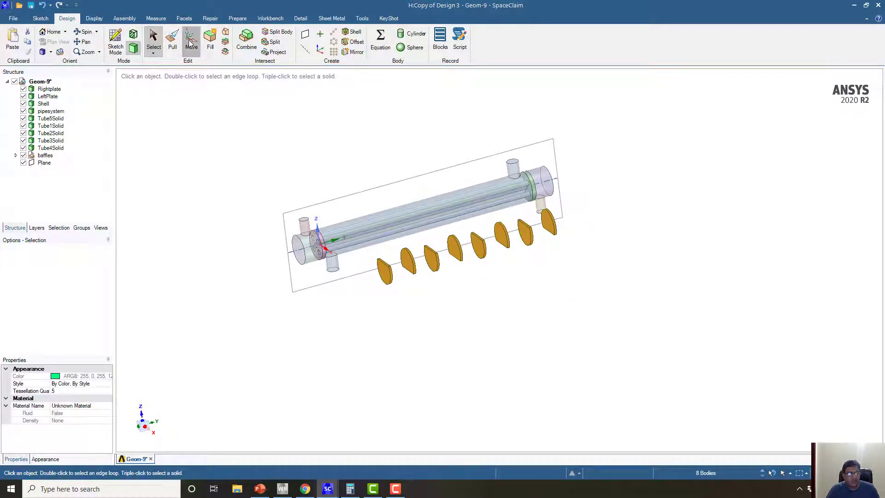
middle_click_drag(178, 152, 128, 201)
left_click(129, 206)
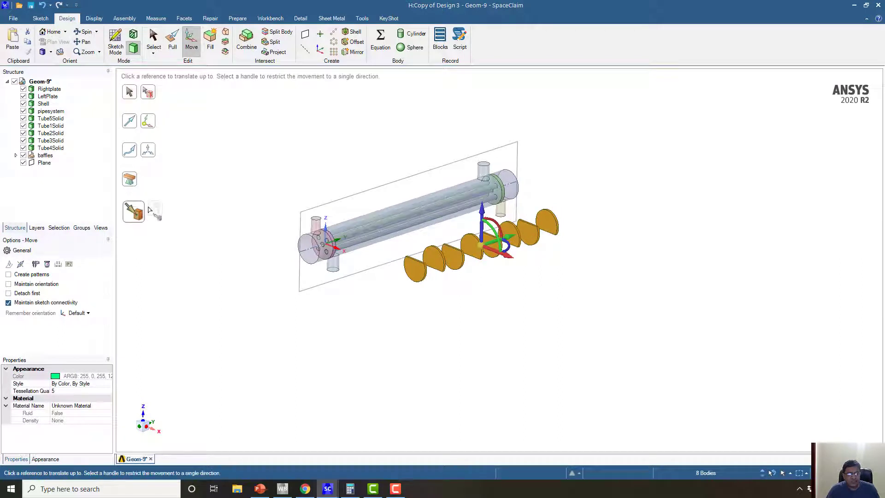
left_click(319, 208)
left_click(329, 153)
middle_click_drag(329, 153, 278, 140)
Examine the fit and spacing of the baffles inside the shell, especially the first baffle beside the shell nozzle.
scroll(280, 140, "up", 4)
mouse_move(355, 223)
middle_mouse_down()
mouse_move(337, 139)
mouse_move(363, 214)
mouse_move(345, 180)
mouse_move(358, 181)
mouse_move(355, 212)
middle_mouse_up()
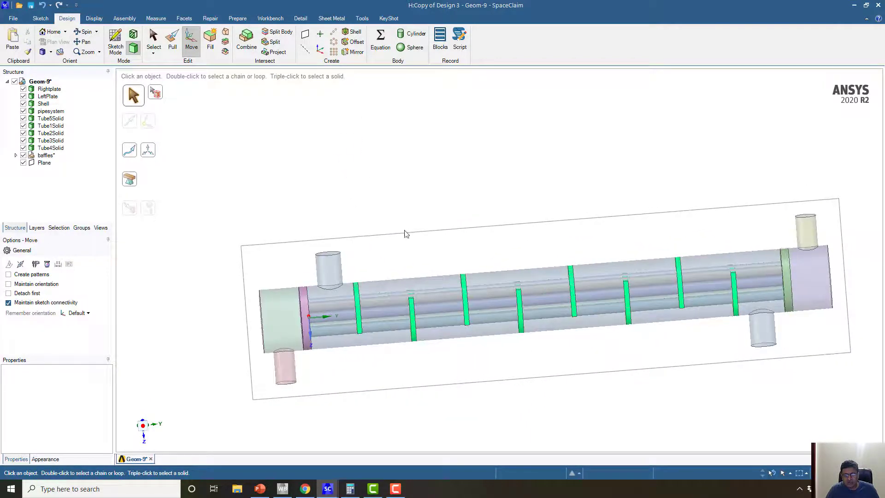
middle_click_drag(407, 233, 355, 194)
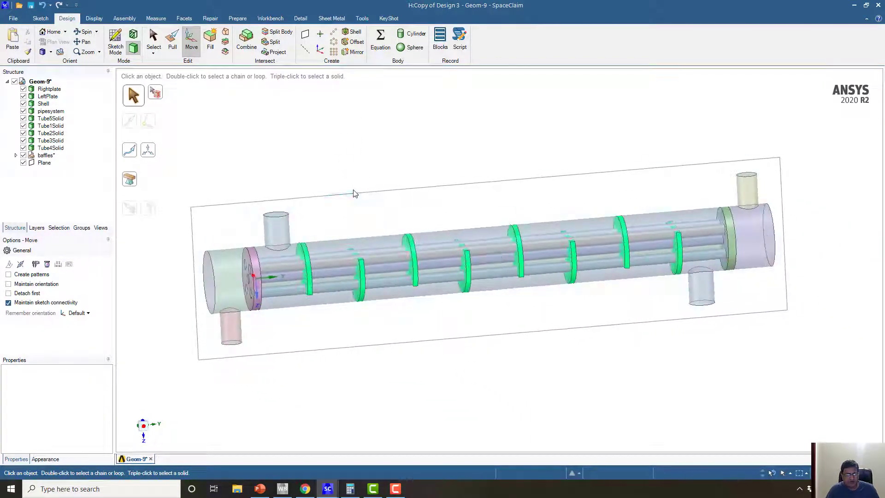
scroll(353, 154, "up", 3)
middle_click_drag(356, 154, 354, 127)
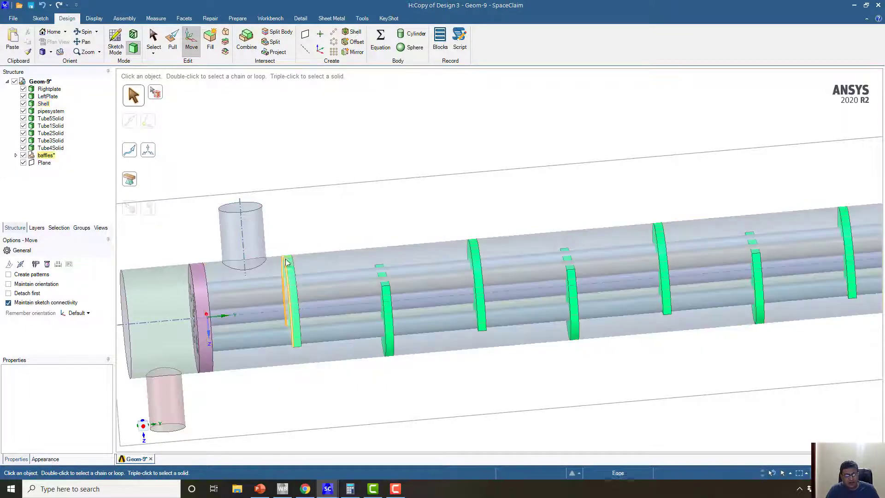
scroll(290, 228, "up", 3)
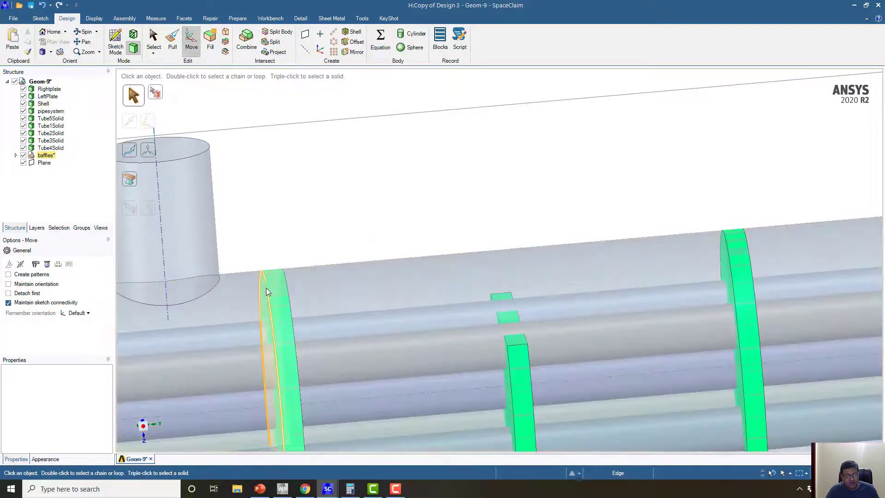
scroll(266, 287, "down", 5)
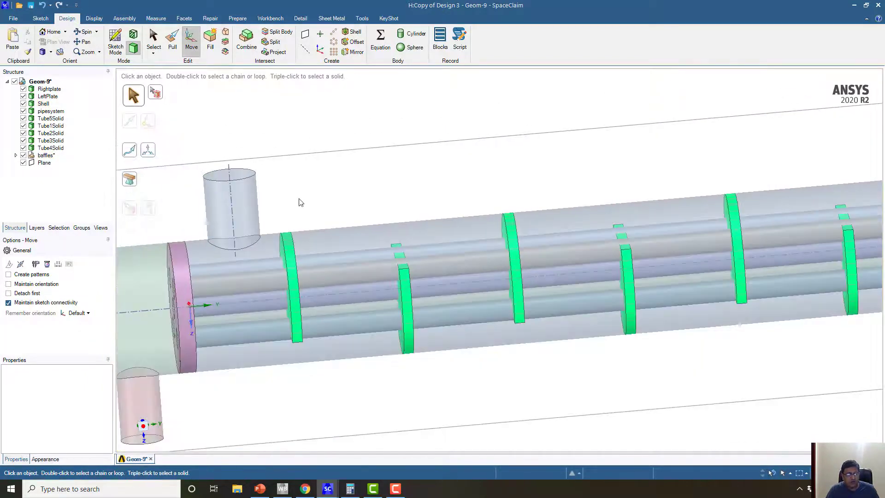
middle_click_drag(299, 198, 306, 151, "shift")
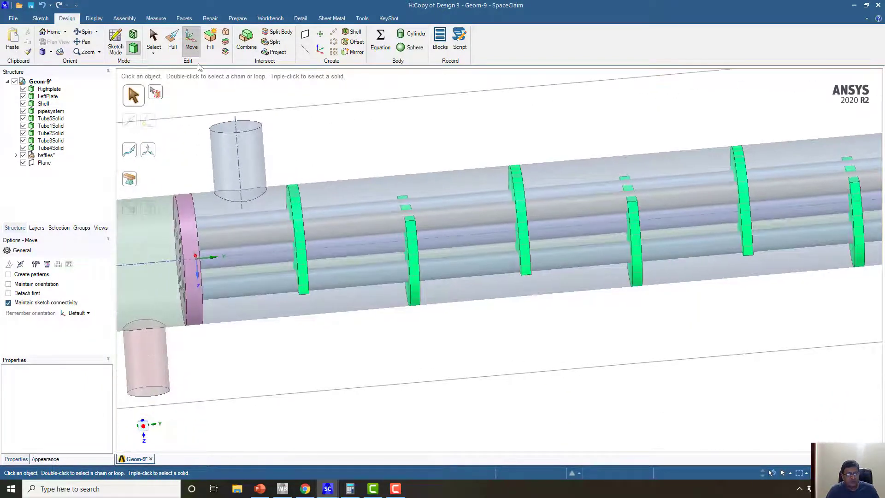
Measure the distance between the axis of the shell nozzle near the origin and the nearest edge of the first baffle.
left_click(167, 41)
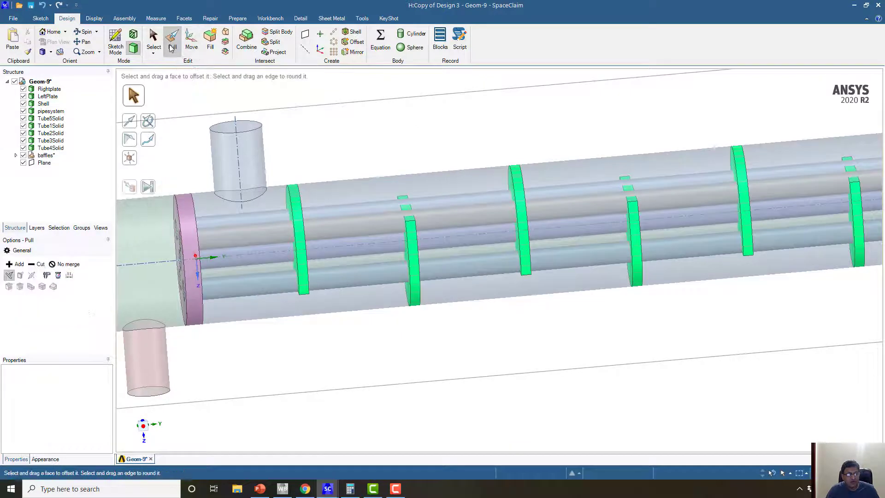
left_click(47, 278)
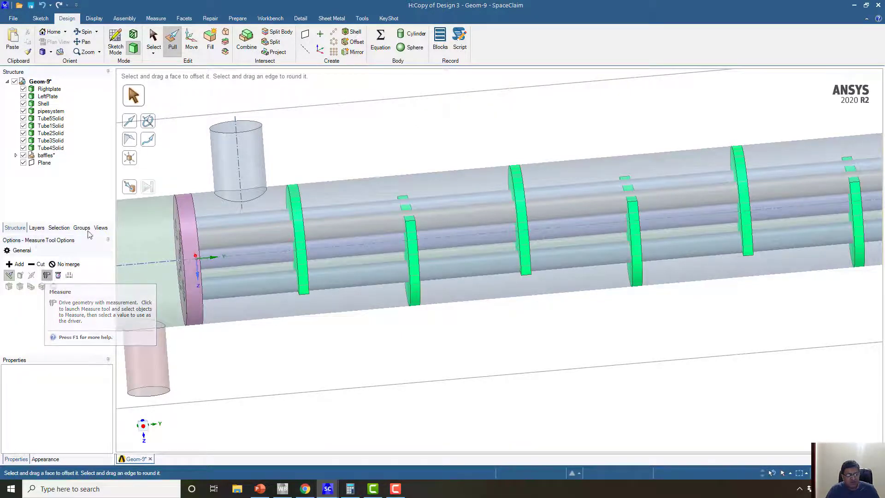
left_click(236, 121)
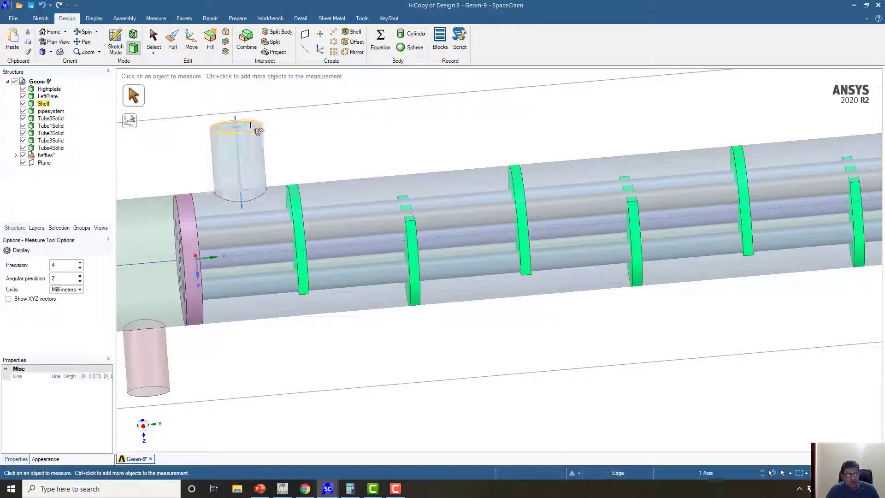
left_click(291, 196, "ctrl")
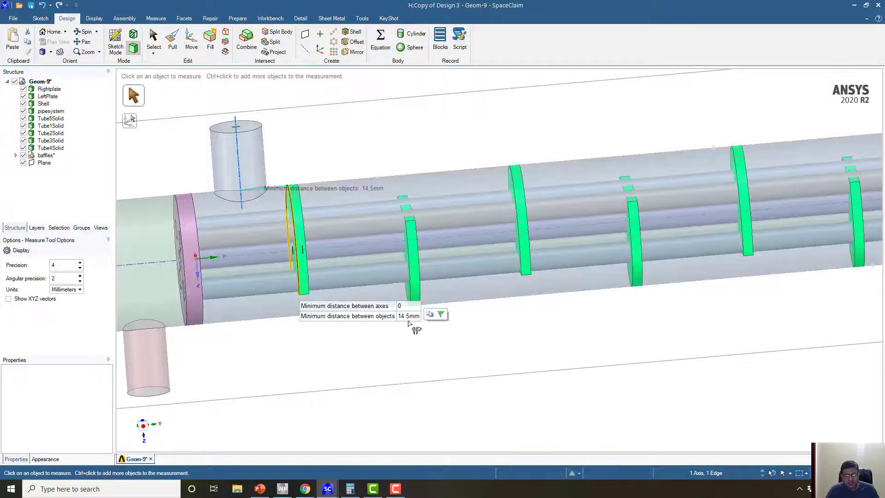
Measure the gap between the last baffle's edge and the face of the shell nozzle at the far end, then clear the measurement.
middle_click_drag(426, 332, 342, 320, "shift")
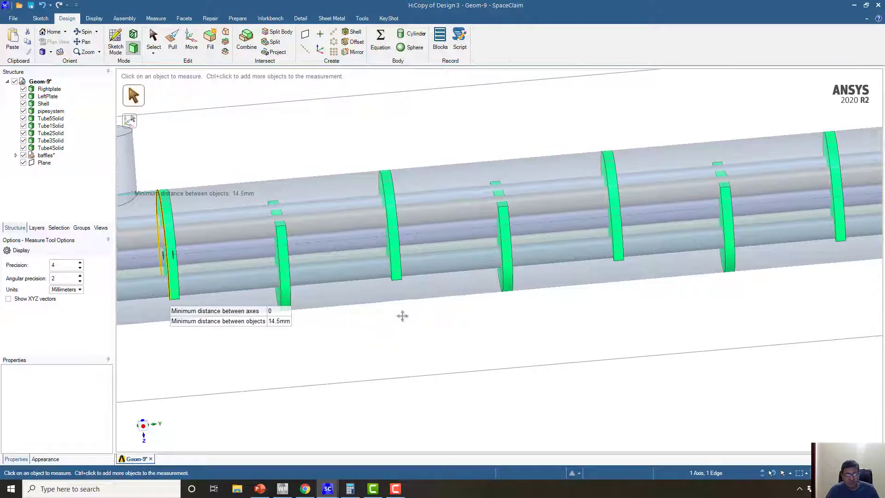
middle_click_drag(739, 300, 296, 362, "shift")
middle_click_drag(495, 355, 571, 380)
left_click(572, 379)
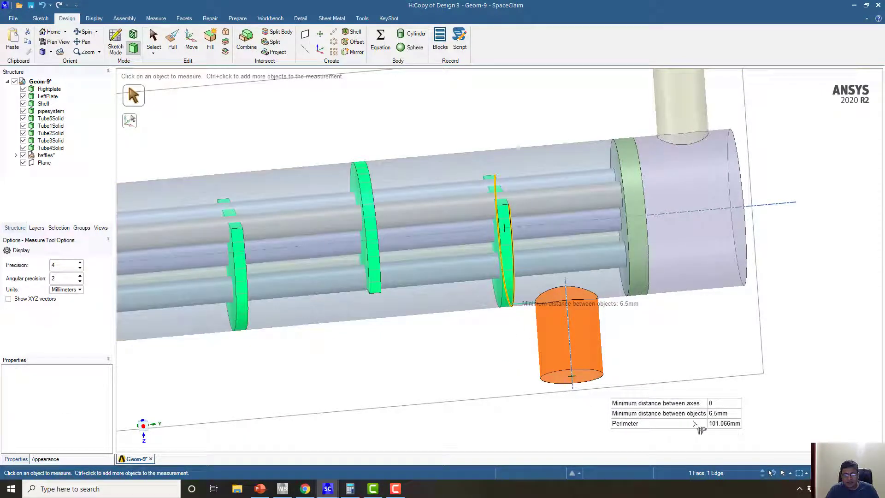
middle_click_drag(533, 392, 448, 376)
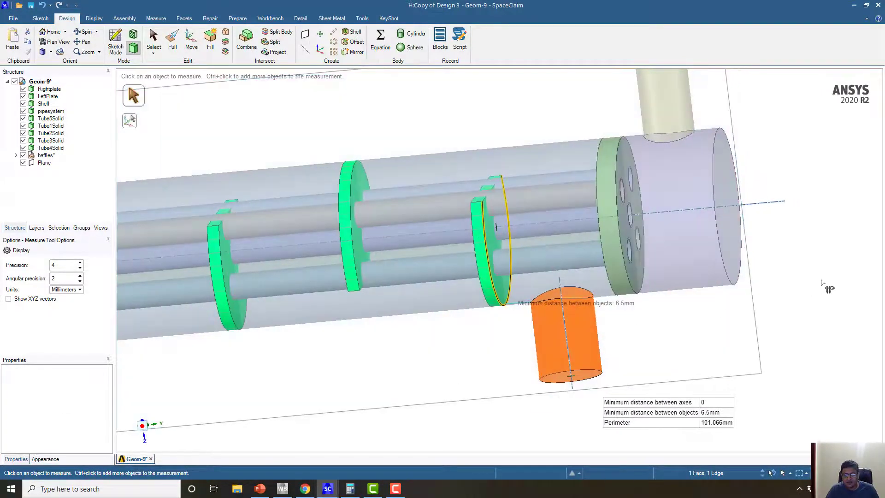
left_click(822, 282)
scroll(822, 283, "down", 3)
middle_click_drag(809, 291, 494, 254, "ctrl")
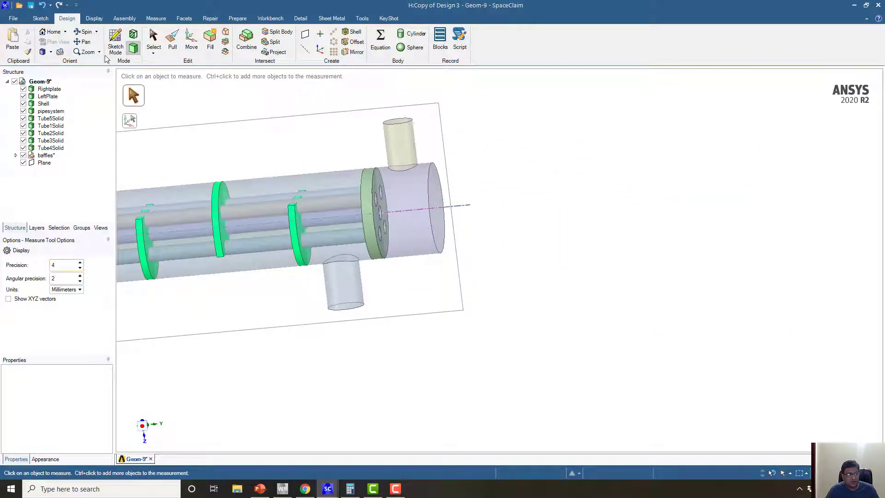
Measure the distance between the last baffle's outer arc edge and the axis of the far-end shell nozzle.
left_click(169, 41)
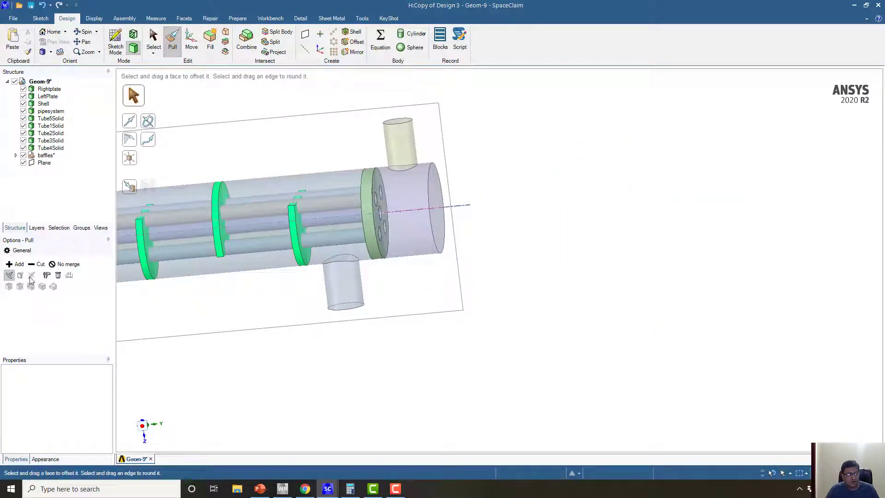
left_click(49, 275)
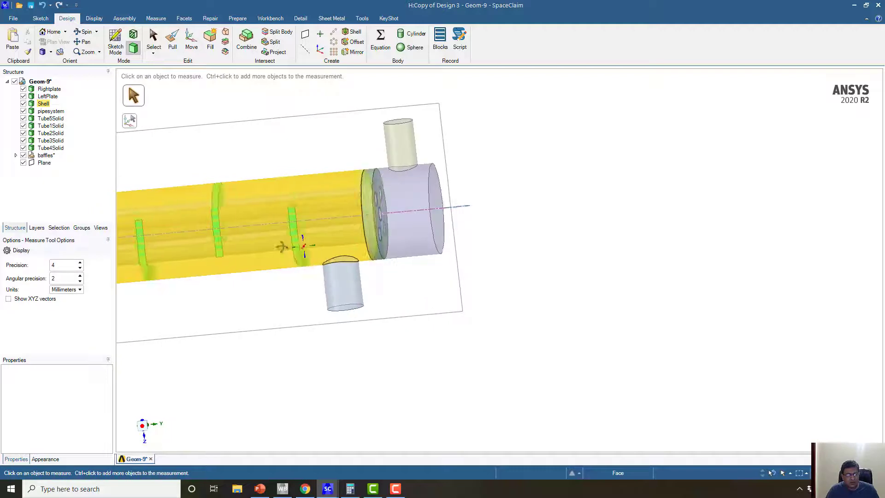
scroll(296, 252, "up", 4)
left_click(310, 269)
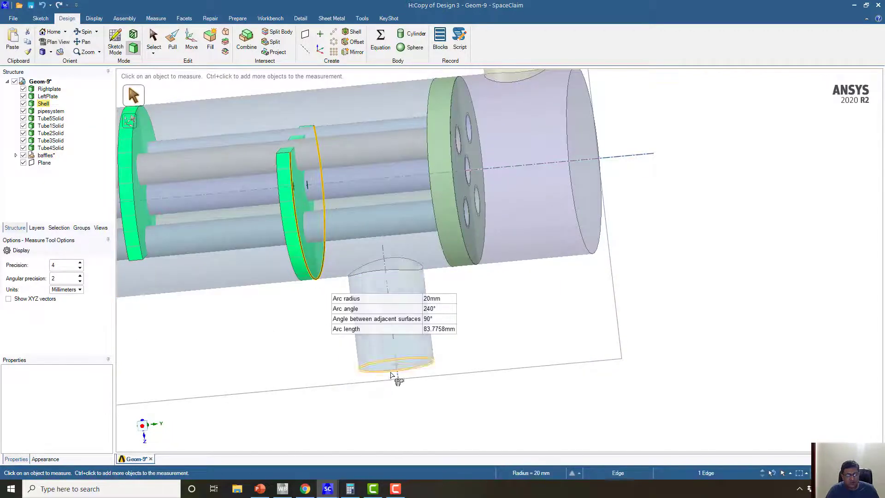
left_click(399, 378, "ctrl")
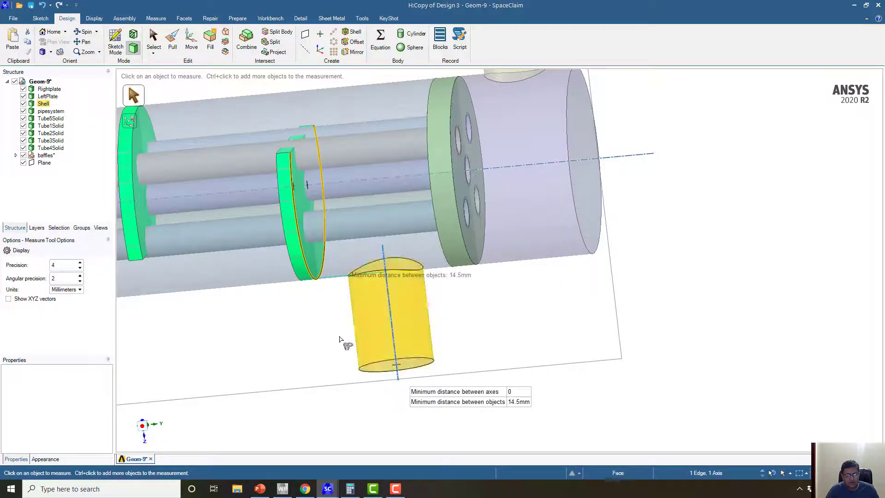
middle_click_drag(346, 341, 274, 330)
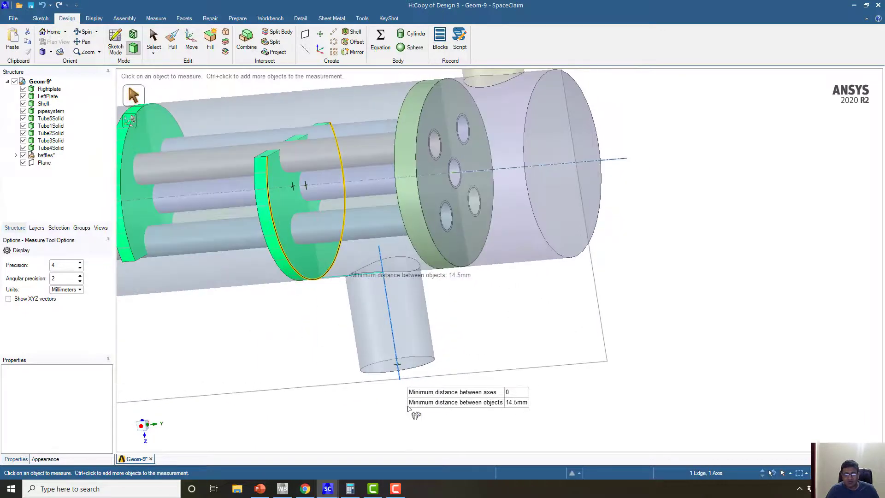
Hide all eight baffle solids of the baffles component, leaving the shell and tubes shown.
middle_click_drag(475, 355, 594, 354, "ctrl")
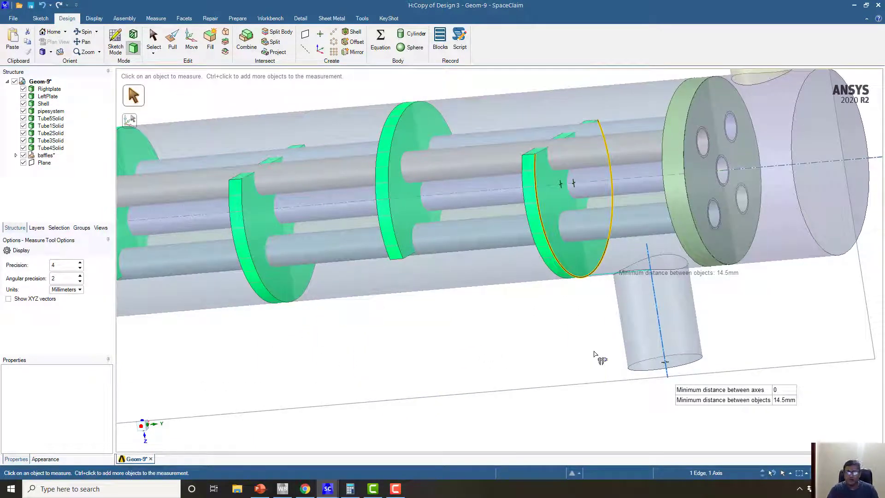
scroll(594, 354, "down", 4)
middle_click_drag(324, 194, 378, 152)
left_click(246, 39)
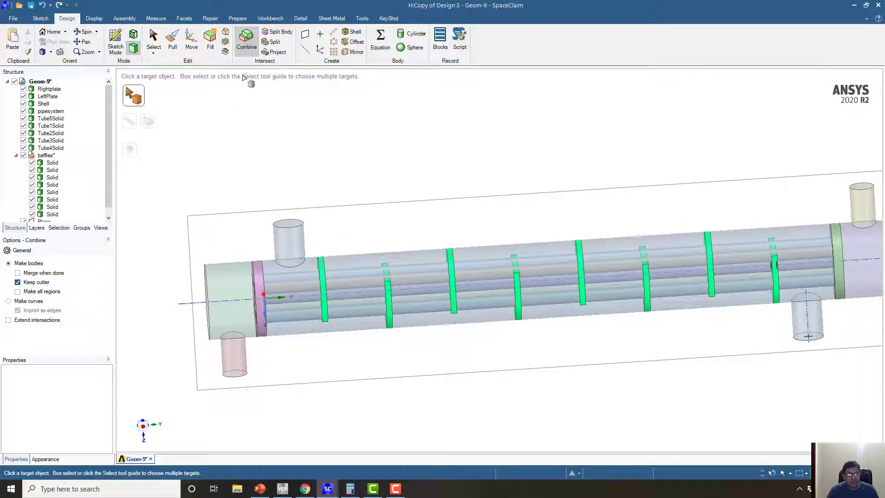
left_click(32, 162)
left_click(32, 169)
left_click(32, 177)
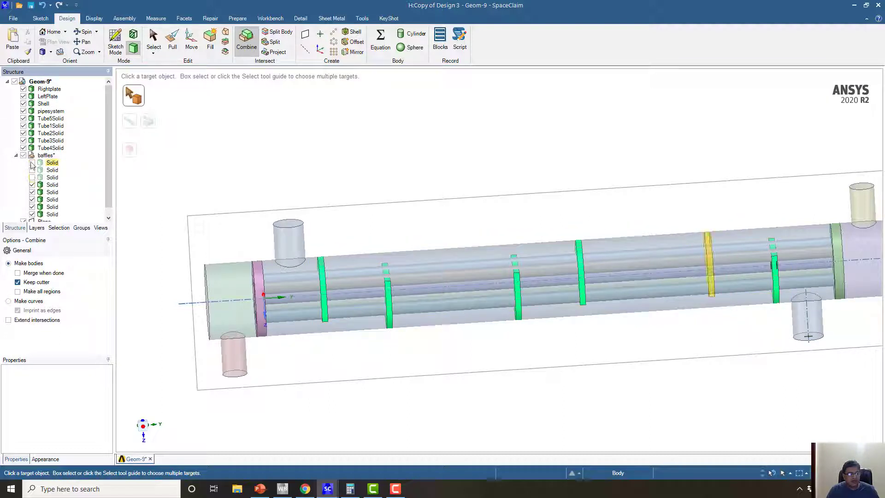
left_click(23, 155)
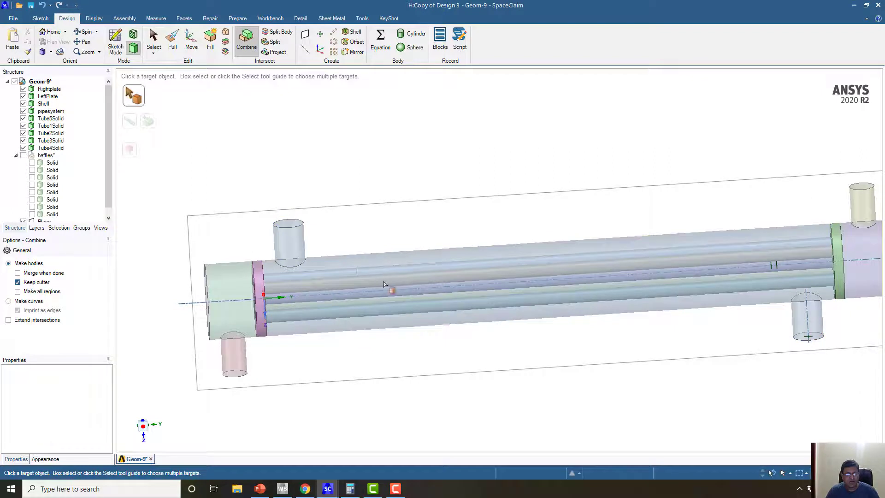
Combine the Shell body with the first listed baffle solid as a kept cutter and remove the overlapping region.
left_click(405, 288)
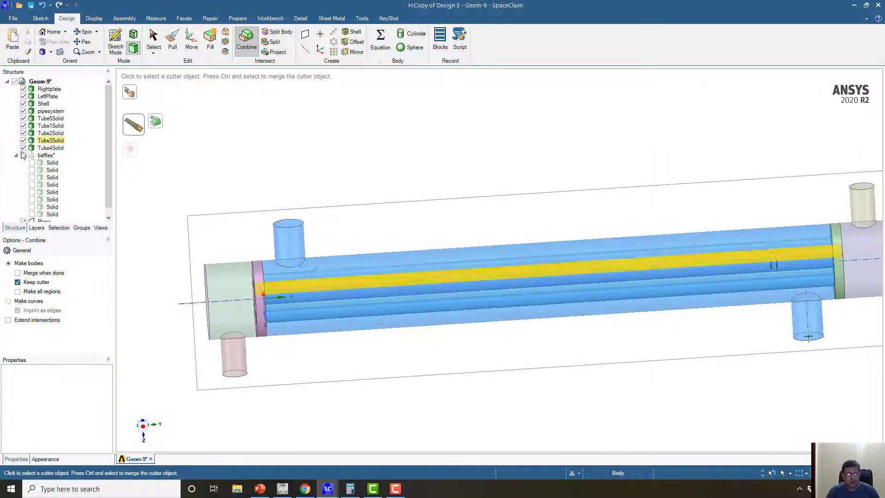
left_click(51, 164)
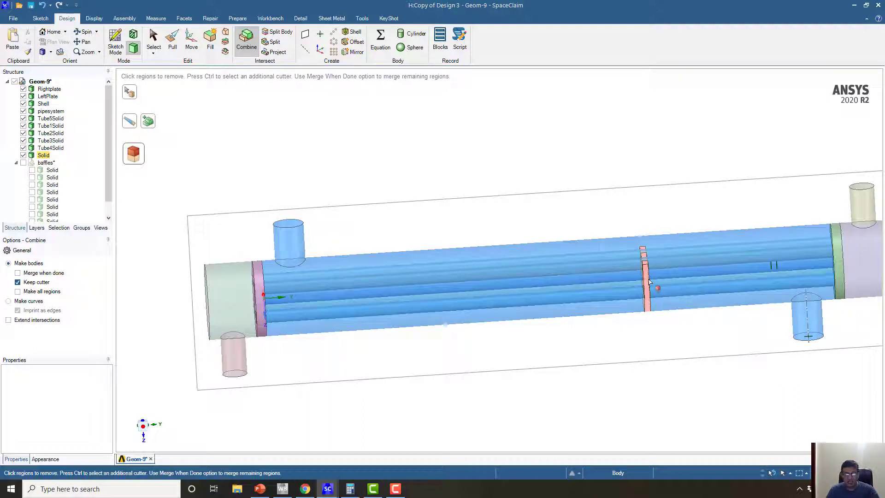
left_click(648, 283)
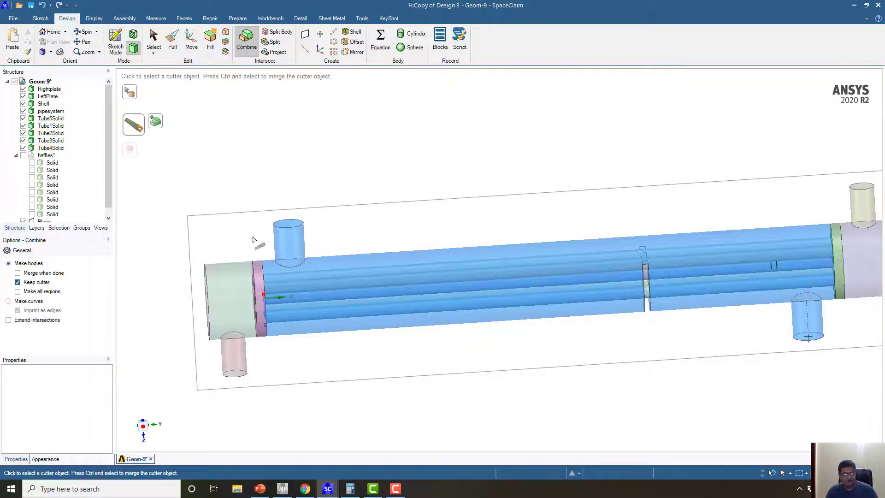
left_click(153, 38)
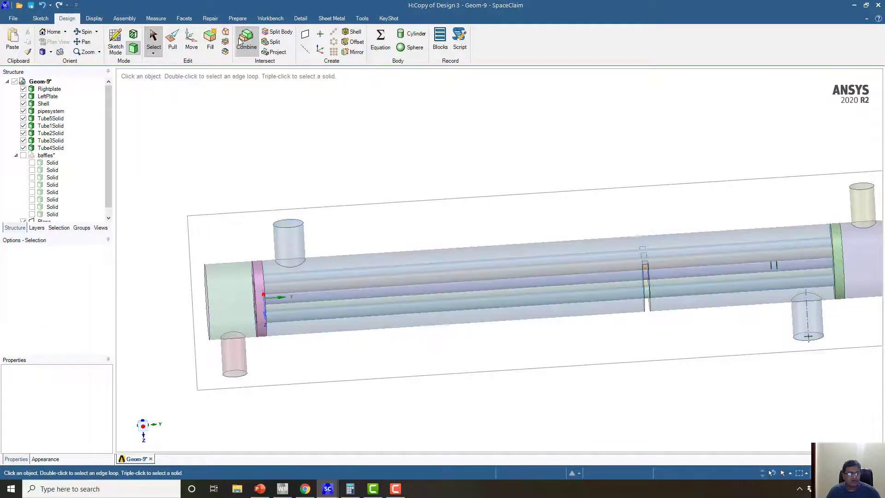
Cut the Shell body with the second listed baffle solid, keeping the cutter and removing the overlapping region.
left_click(240, 42)
left_click(389, 291)
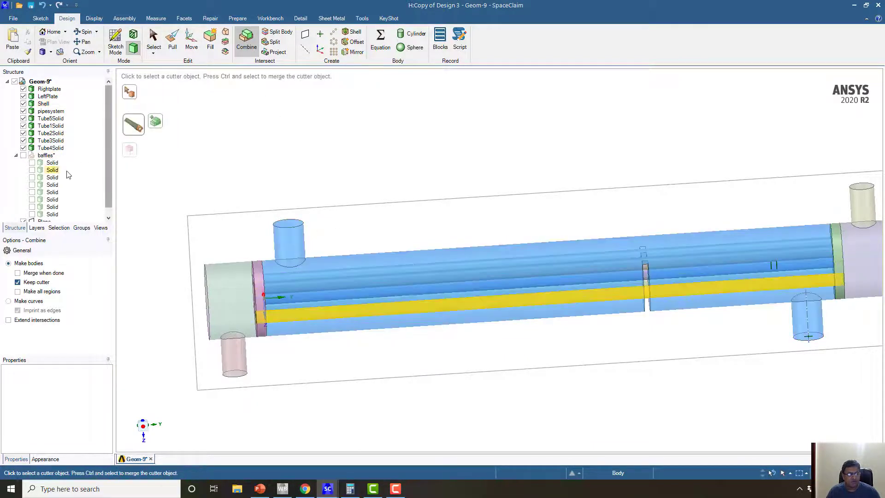
left_click(53, 171)
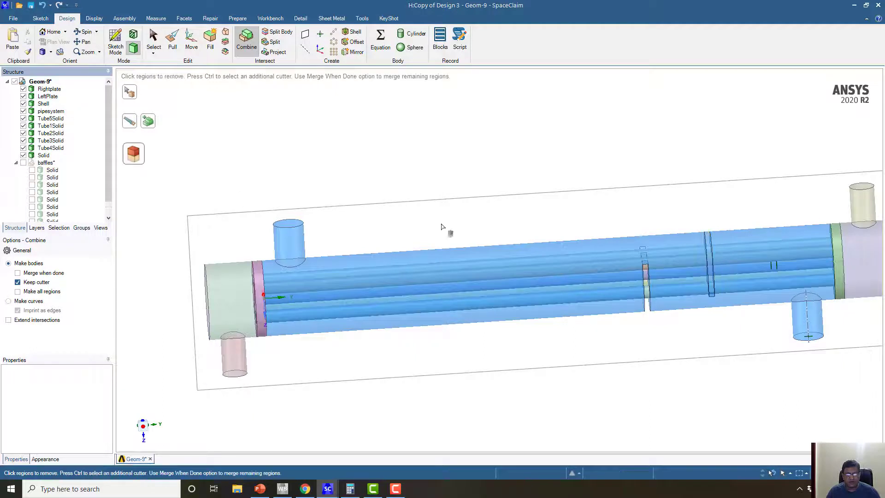
left_click(708, 259)
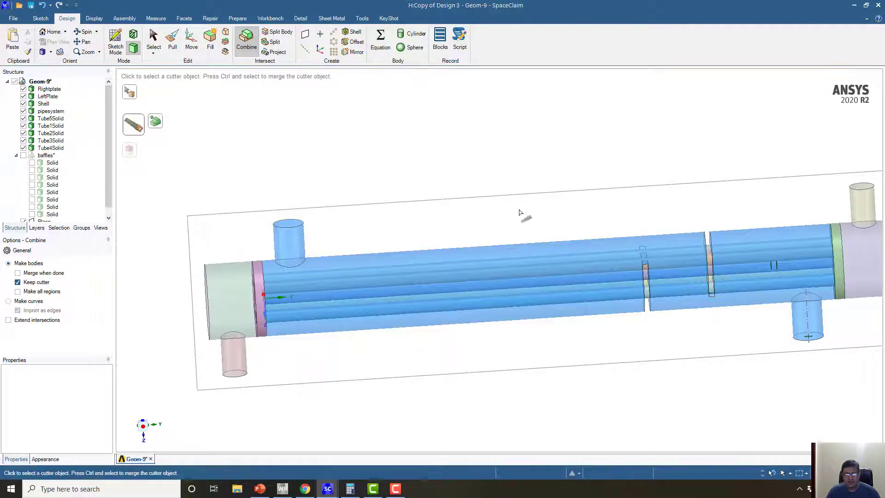
left_click(154, 40)
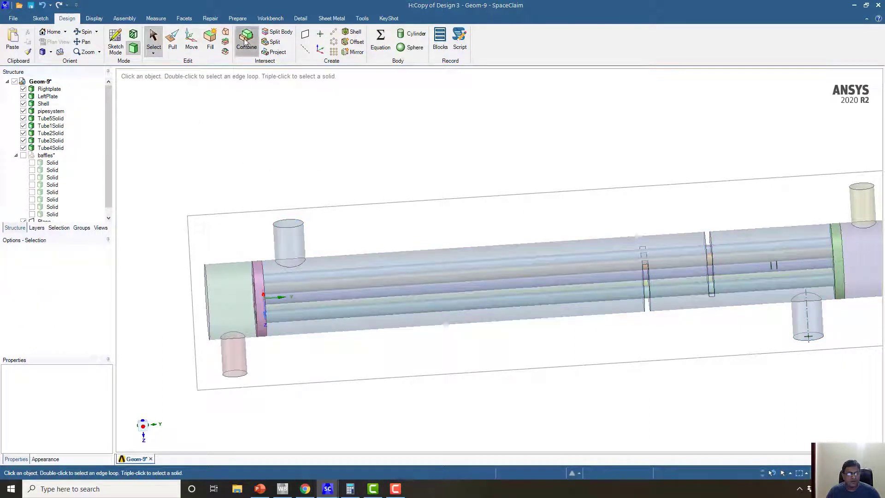
Cut the Shell body with the third listed baffle solid as a kept cutter and remove the overlapping region.
left_click(247, 39)
left_click(300, 277)
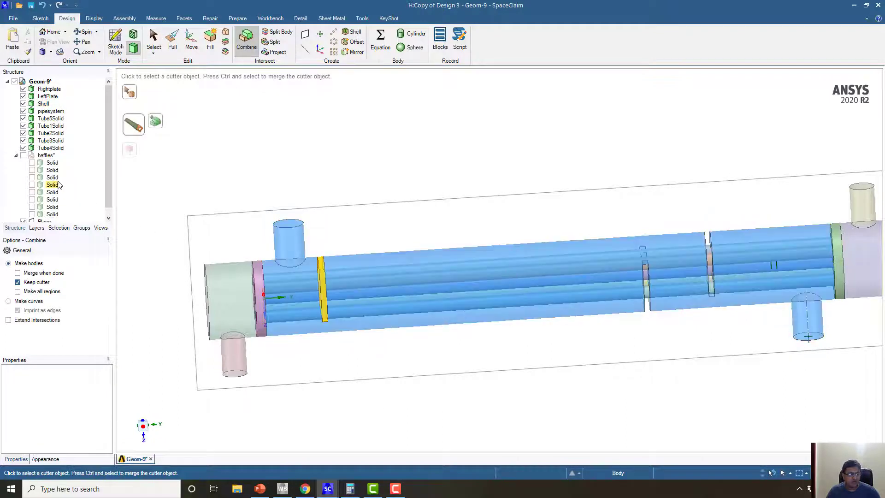
left_click(52, 177)
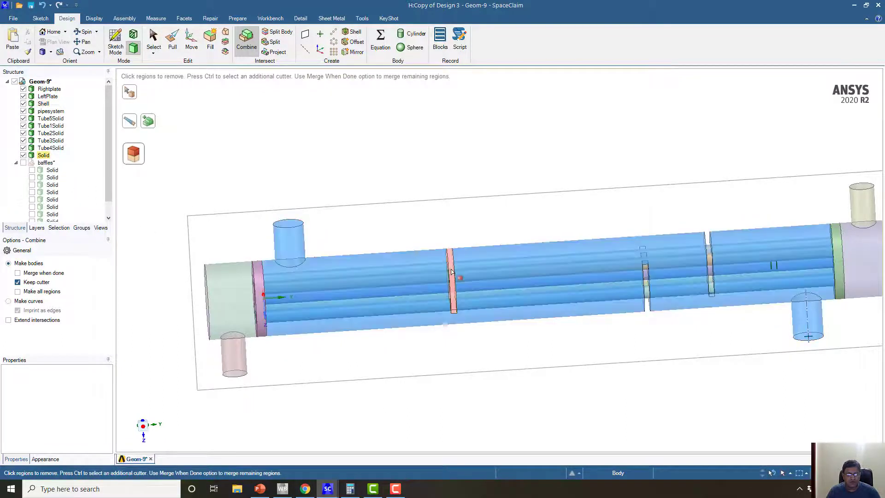
left_click(451, 272)
left_click(154, 39)
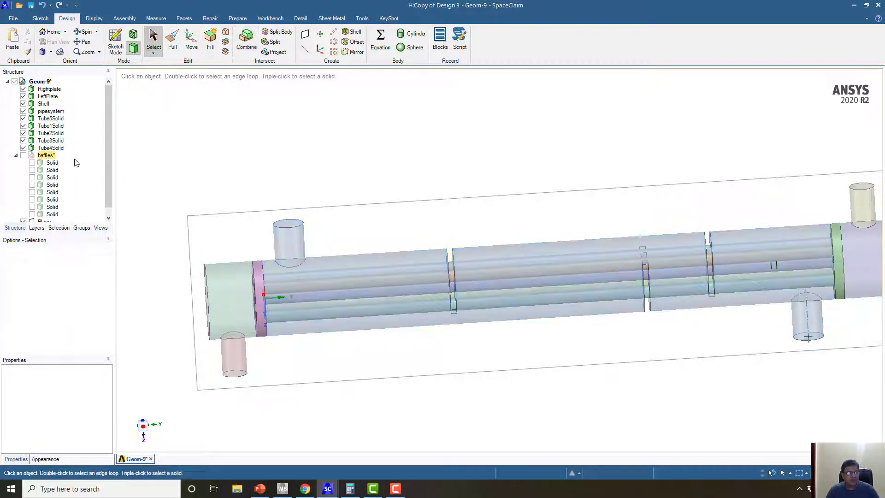
Delete the three baffle solids already used as cutters from the baffles component.
left_click(52, 163)
key("Delete")
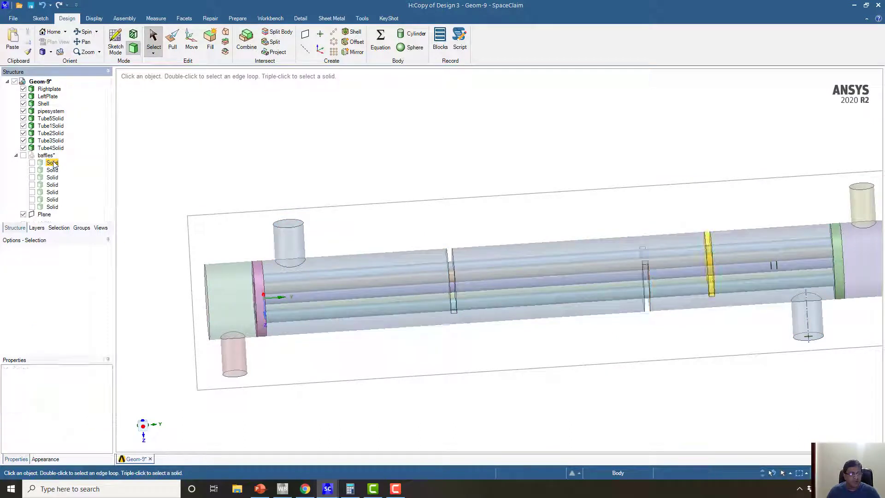
left_click(52, 163)
key("Delete")
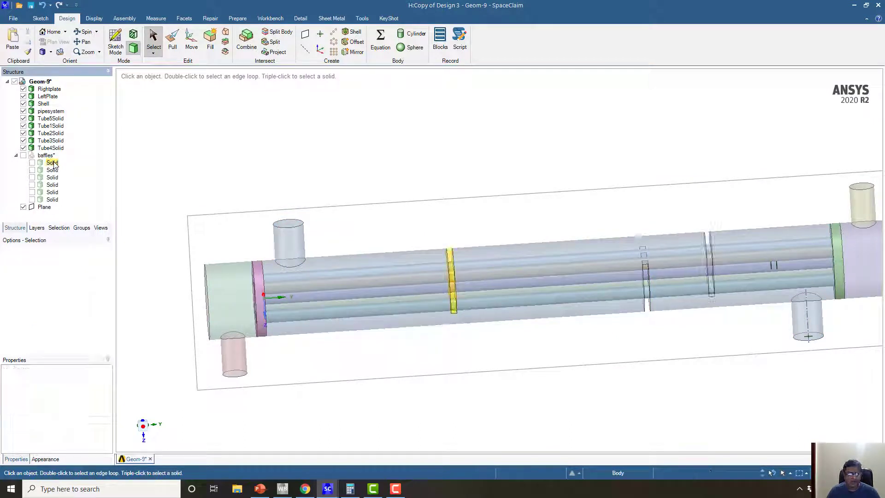
left_click(52, 163)
key("Delete")
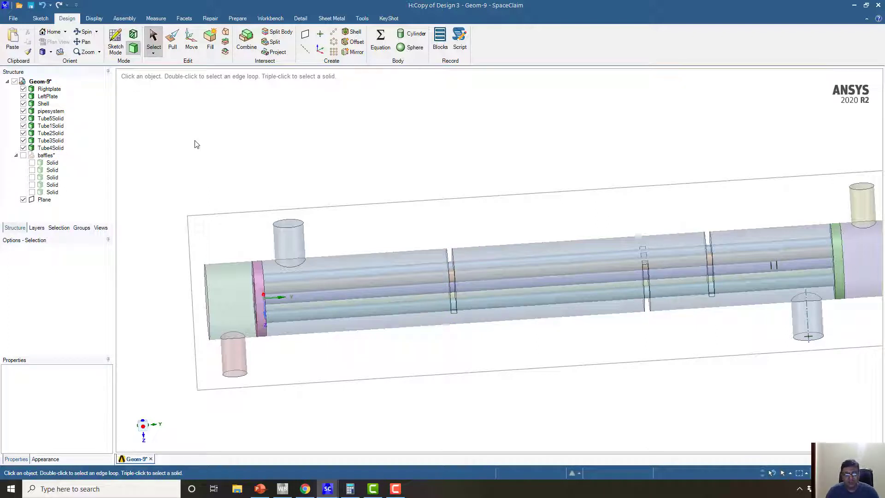
Cut the Shell body with the first of the five remaining baffle solids, keeping the cutter and removing the overlapping region.
left_click(246, 40)
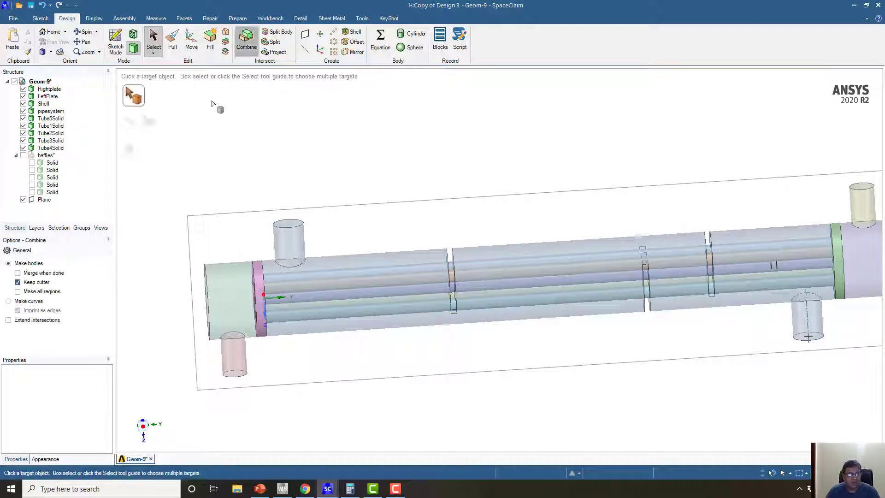
left_click(348, 280)
left_click(52, 163)
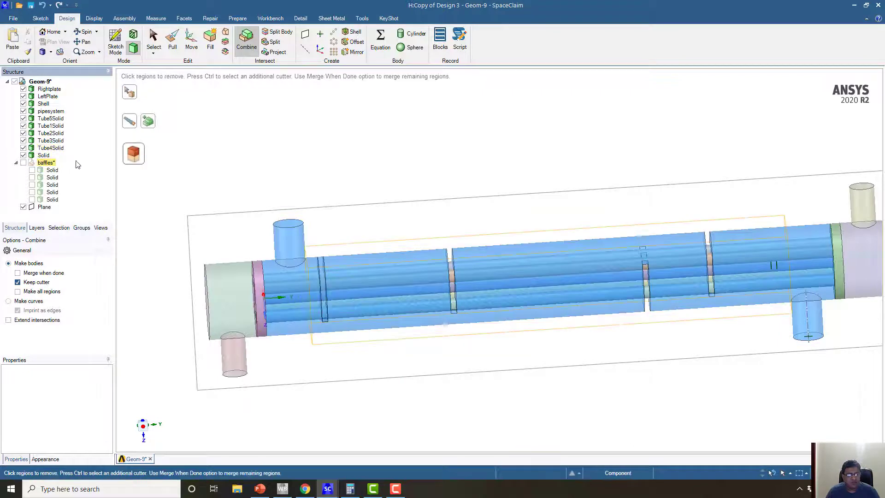
left_click(323, 278)
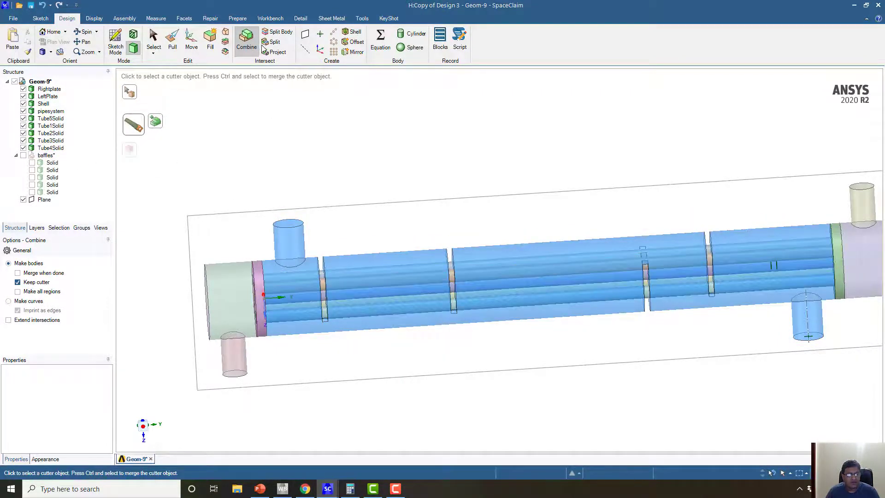
key("Escape")
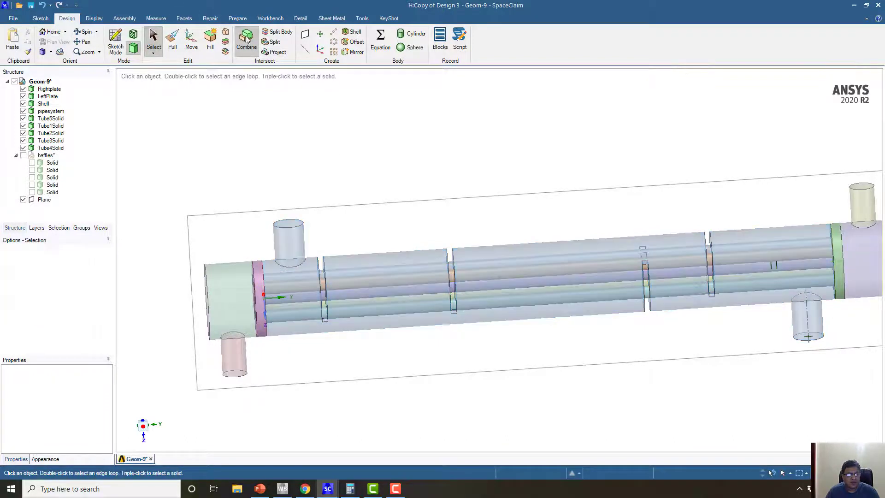
Cut the Shell body with the second of the five remaining baffle solids, and delete the two baffle solids already used as cutters.
left_click(246, 39)
left_click(388, 302)
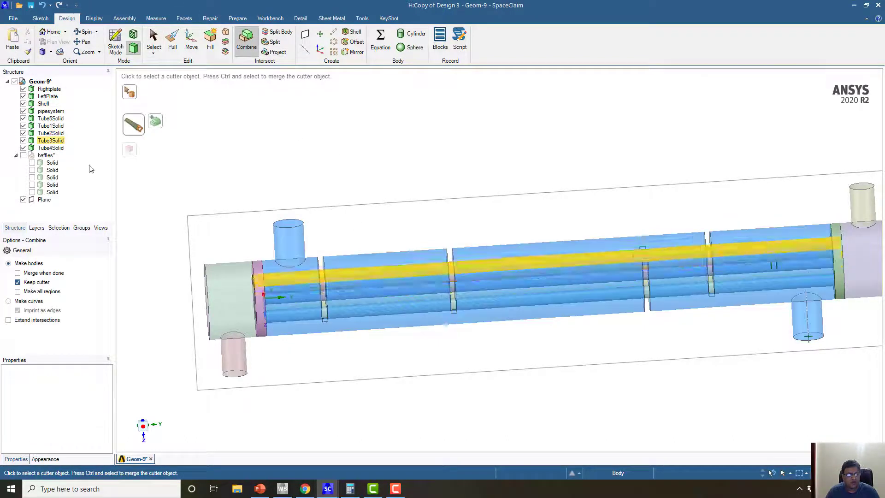
left_click(52, 170)
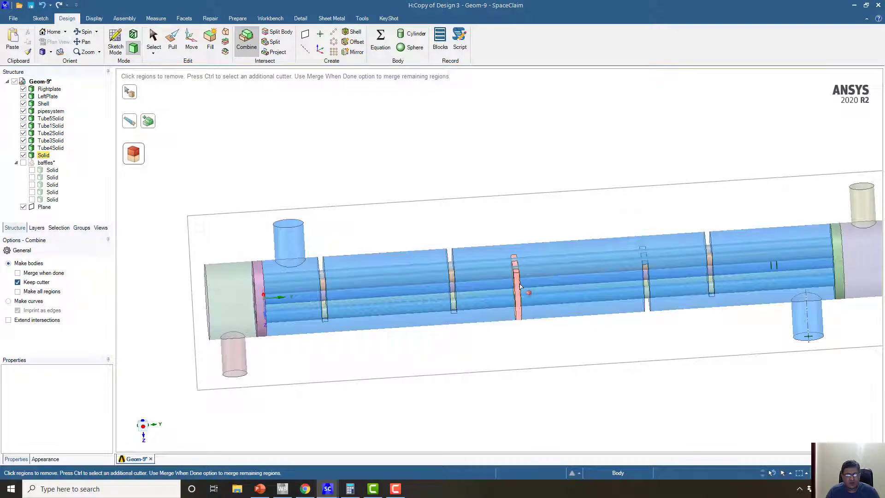
left_click(520, 286)
left_click(153, 39)
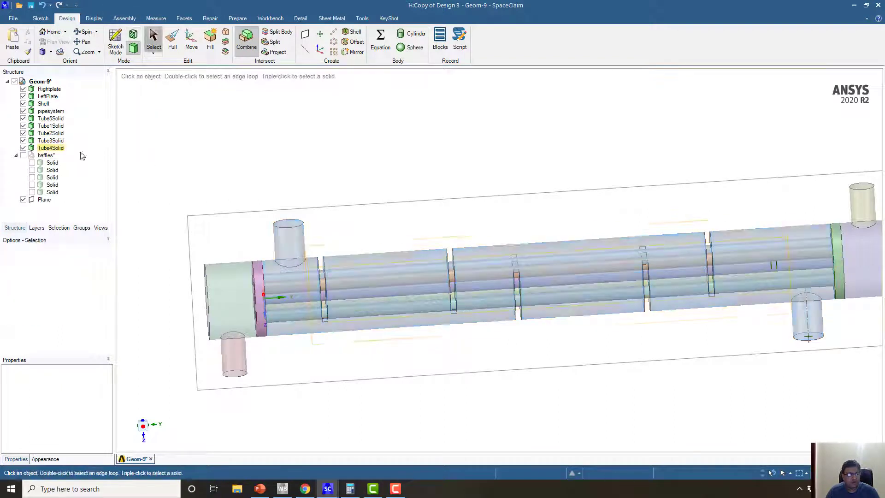
left_click(52, 162)
key("Delete")
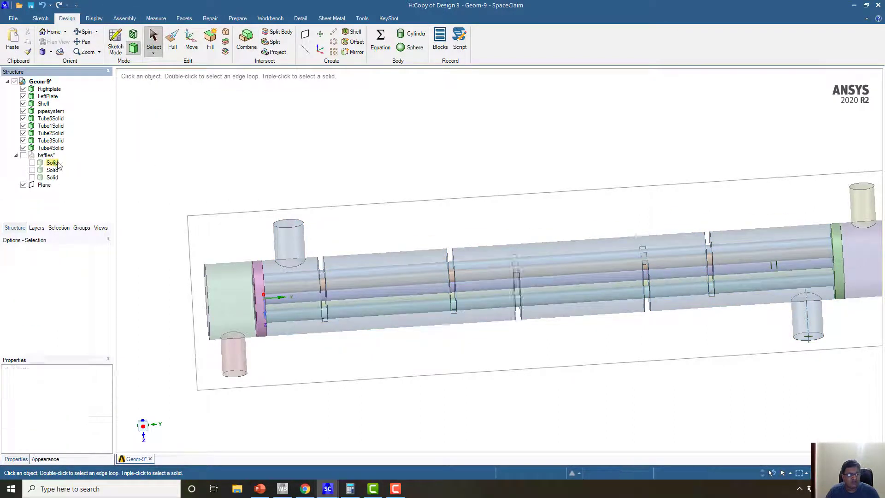
Cut the Shell body with the first of the last three baffle solids, keeping the cutter and removing the overlapping region.
middle_click_drag(636, 278, 630, 268)
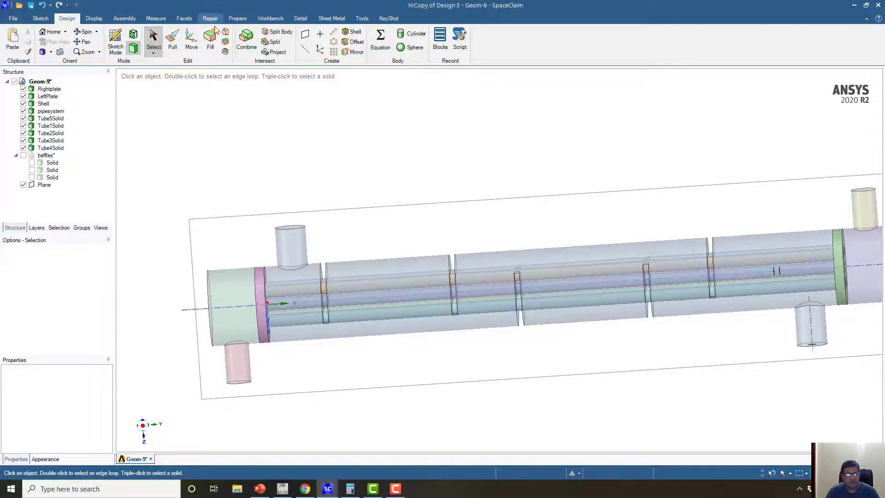
left_click(247, 39)
left_click(406, 296)
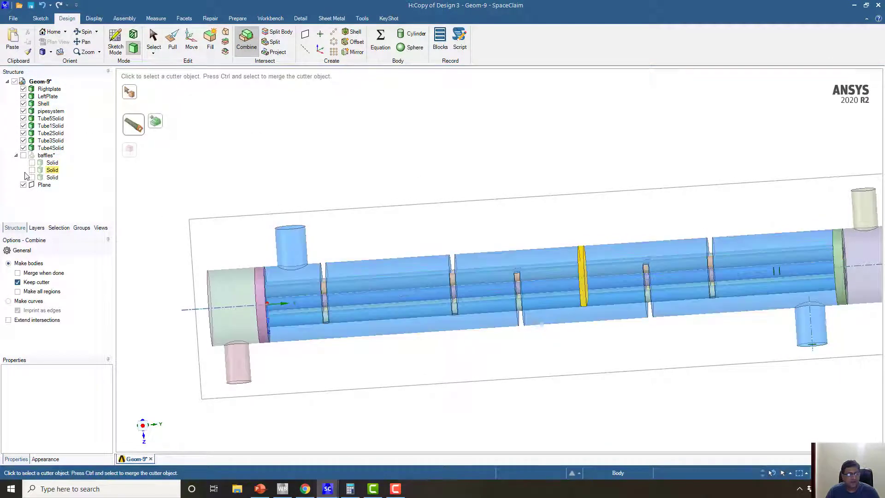
left_click(55, 163)
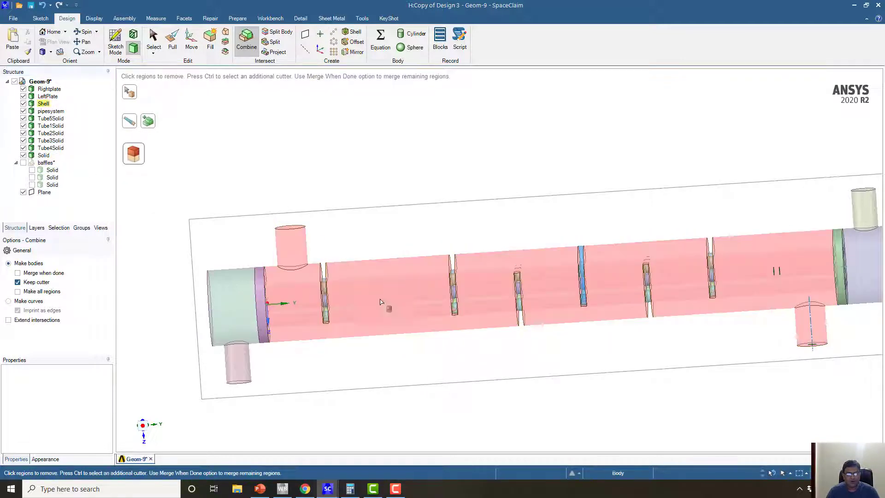
left_click(580, 285)
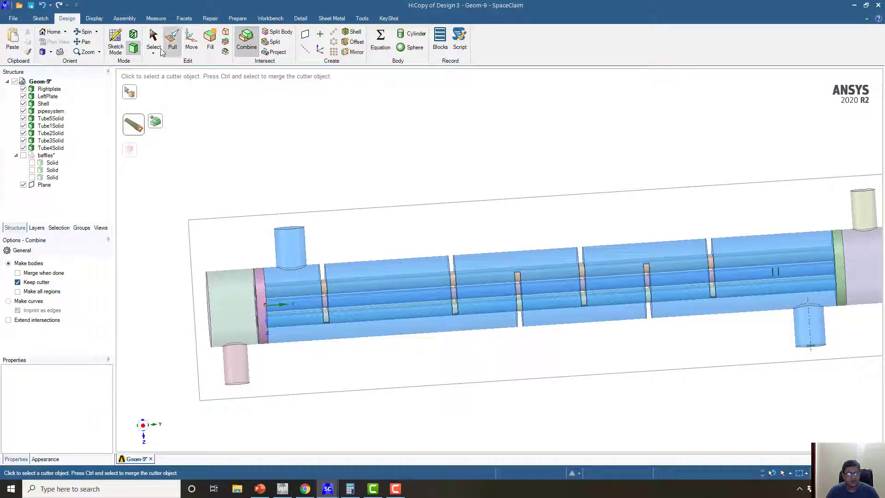
left_click(153, 39)
Cut the Shell body with the second of the last three baffle solids, keeping the cutter and removing the overlapping region.
left_click(245, 40)
left_click(364, 287)
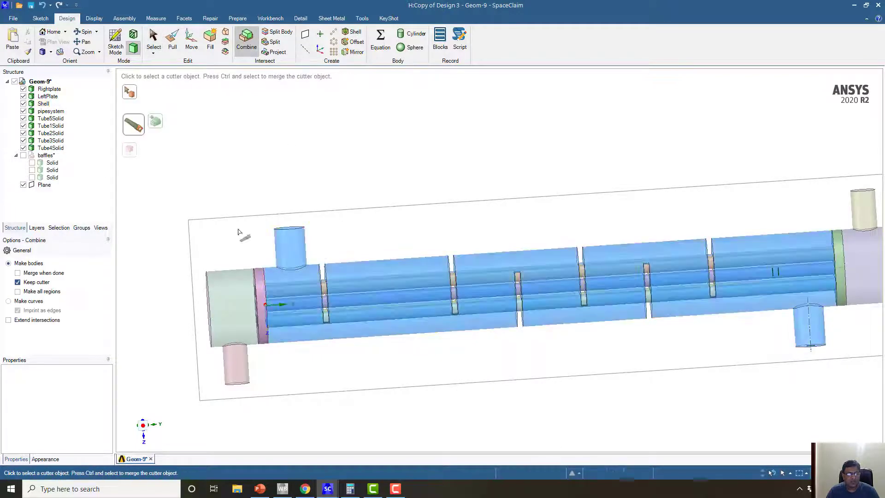
left_click(52, 171)
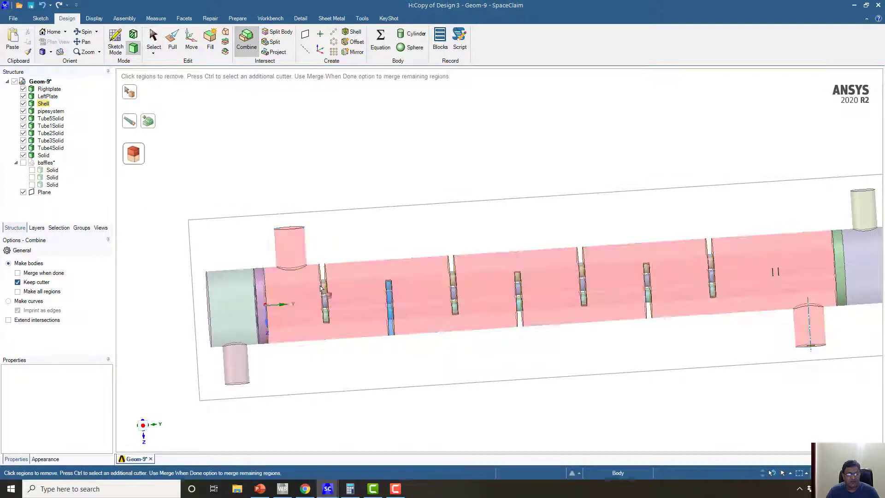
left_click(389, 303)
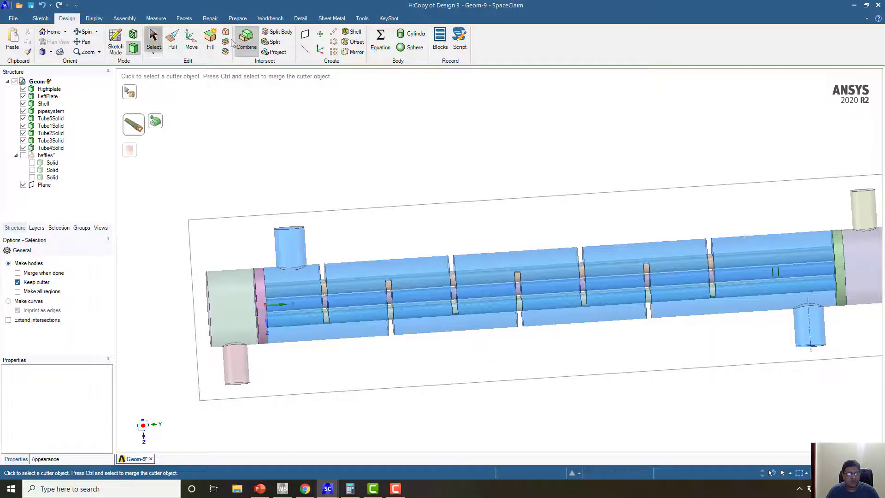
Cut the Shell body with the last listed baffle solid beside the far-end shell nozzle, removing the overlapping region.
left_click(245, 41)
left_click(400, 279)
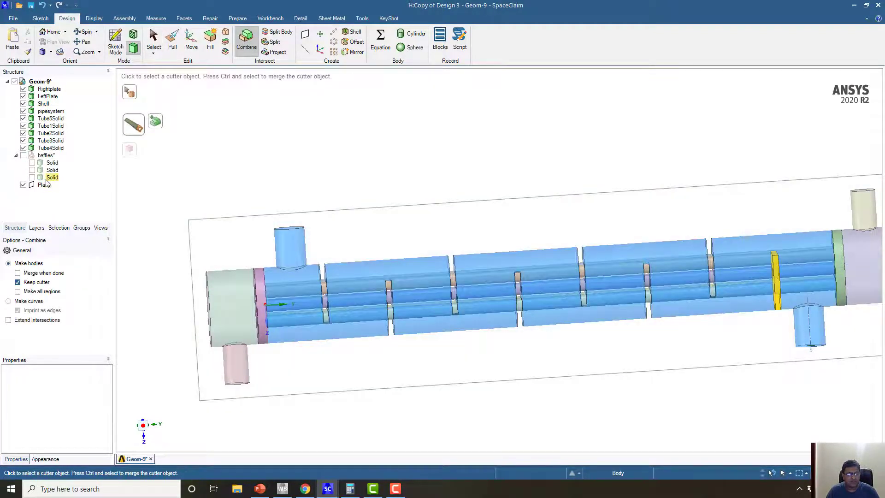
left_click(53, 177)
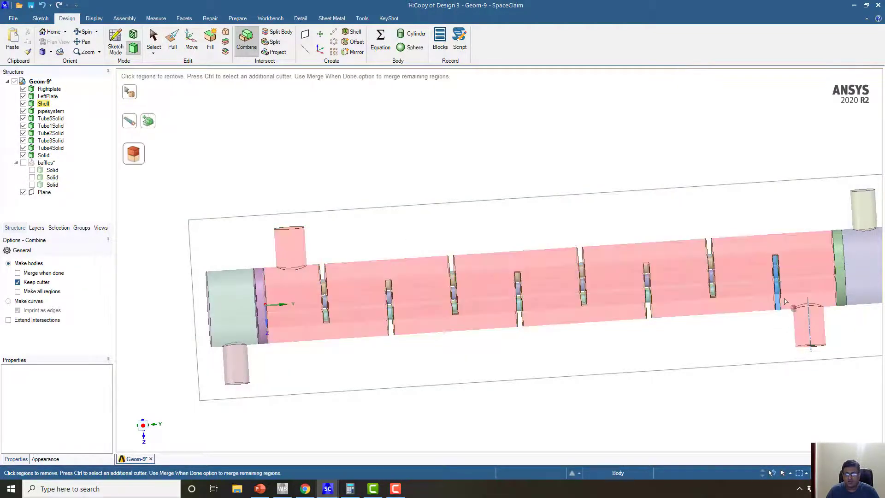
left_click(779, 298)
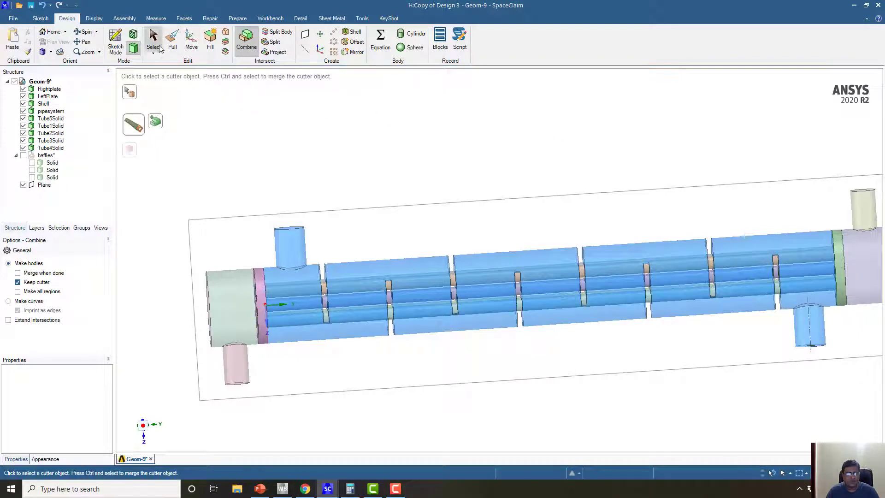
key("Escape")
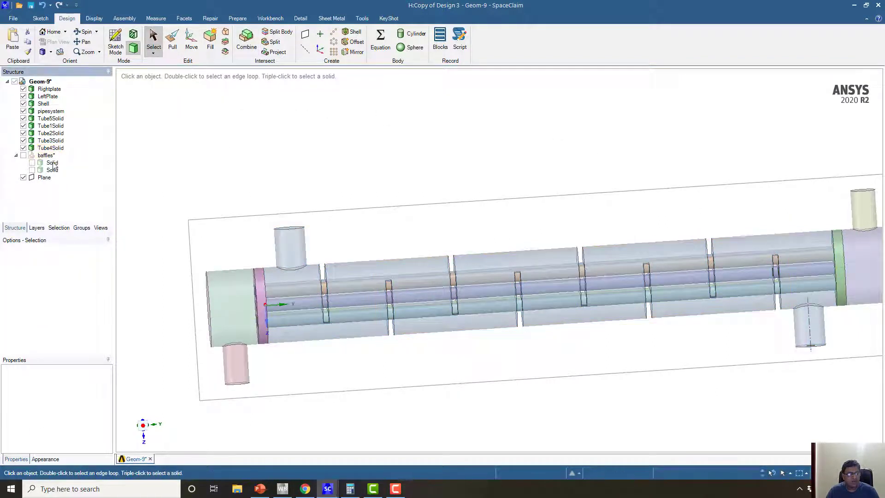
Delete the remaining used baffle solids from the baffles component.
left_click(53, 164)
key("Delete")
left_click(53, 163)
key("Delete")
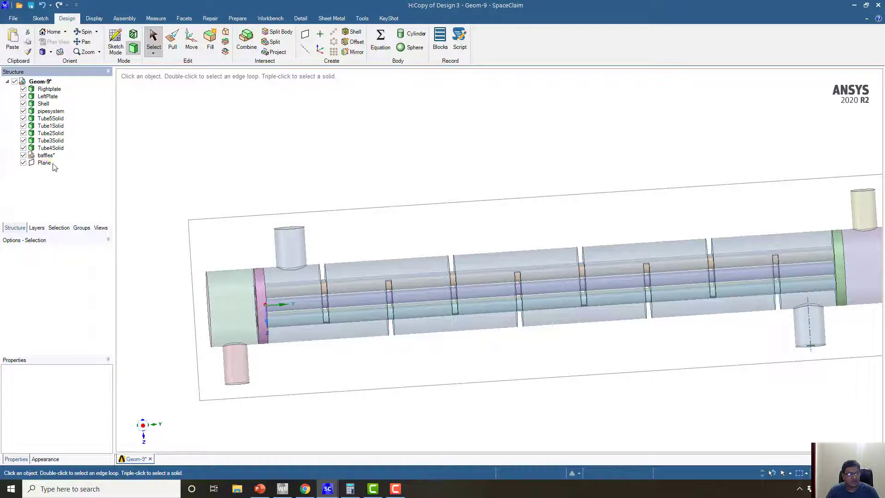
Delete the emptied baffles component from the structure tree without saving its changes.
left_click(46, 155)
key("Delete")
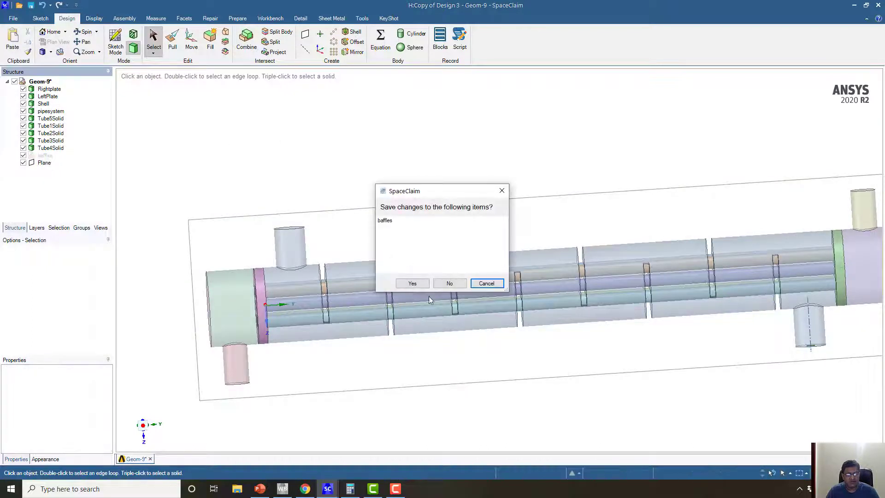
left_click(450, 283)
mouse_move(383, 154)
middle_mouse_down()
mouse_move(332, 174)
mouse_move(382, 154)
mouse_move(344, 132)
mouse_move(345, 117)
mouse_move(330, 132)
mouse_move(362, 139)
mouse_move(347, 106)
mouse_move(329, 123)
middle_mouse_up()
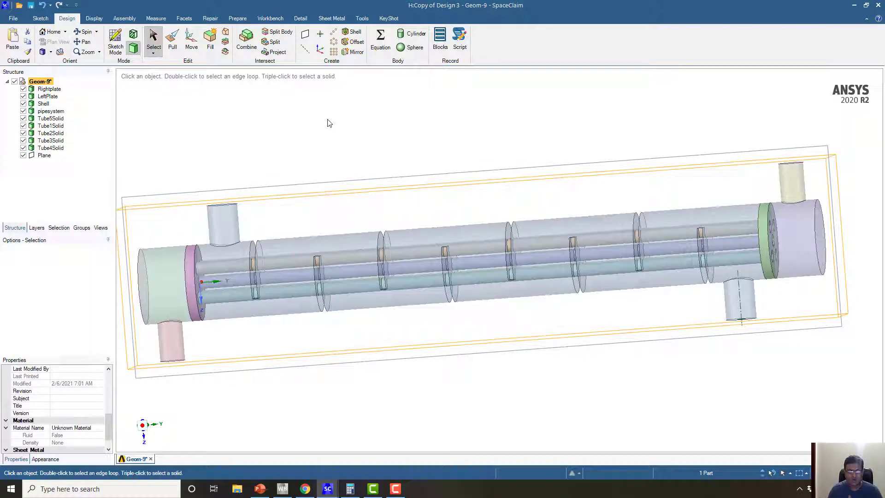